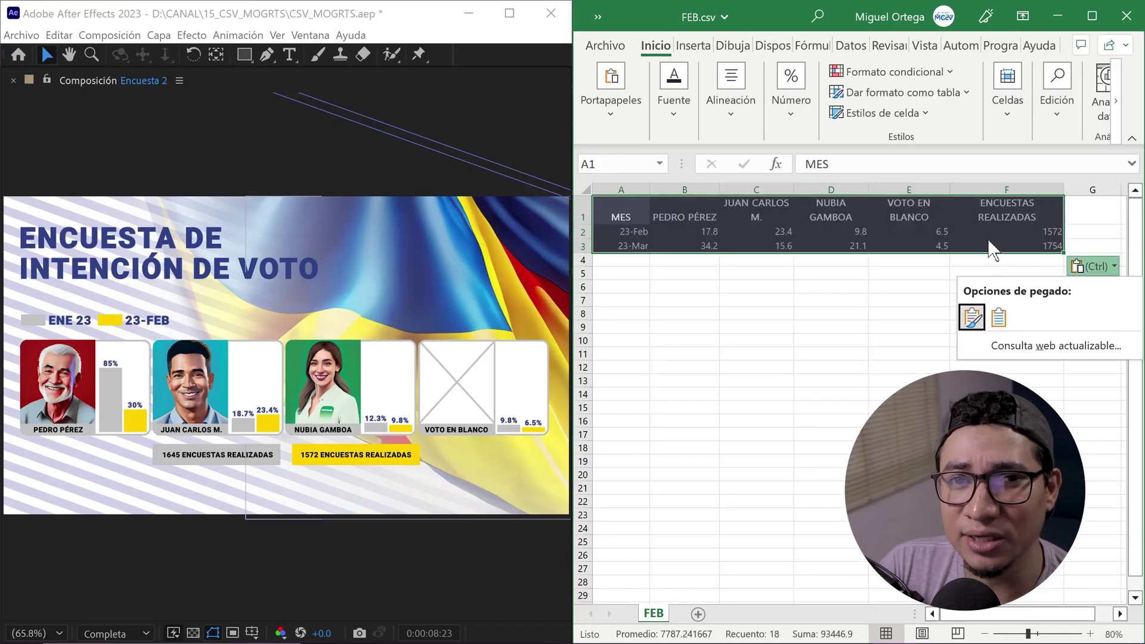
Step: Drop another month's CSV from the Todos los CSV folder onto the Hoja de cálculo slot
left_click(605, 45)
left_click(641, 255)
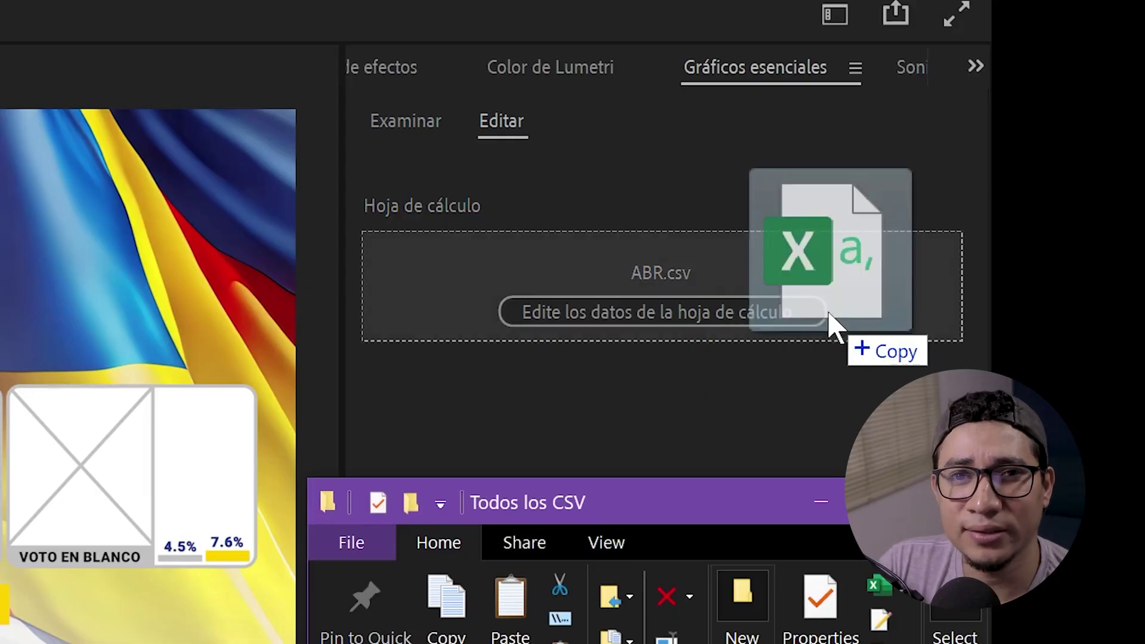
left_click_drag(831, 638, 672, 281)
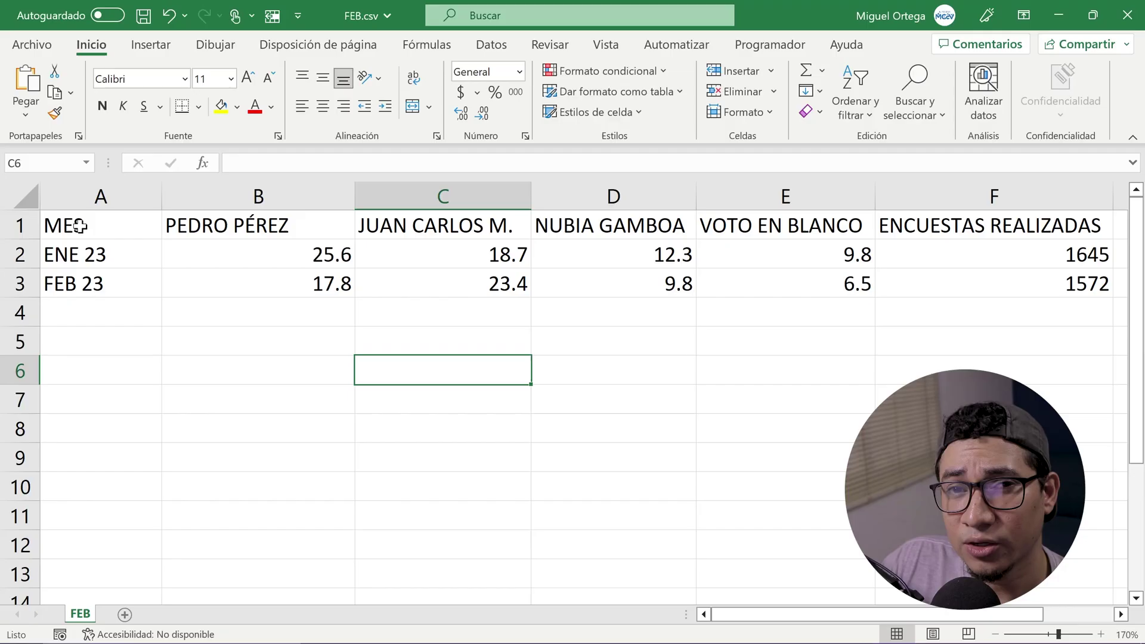
mouse_move(84, 225)
left_mouse_down()
mouse_move(617, 227)
mouse_move(930, 281)
left_mouse_up()
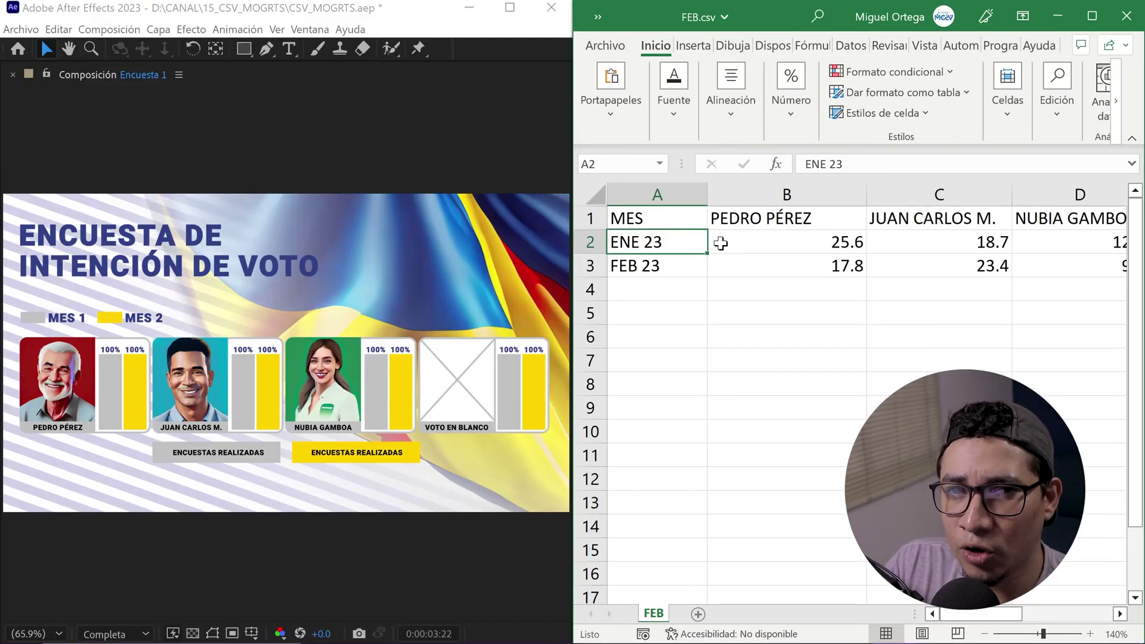
key("Right")
key("Right")
key("Right")
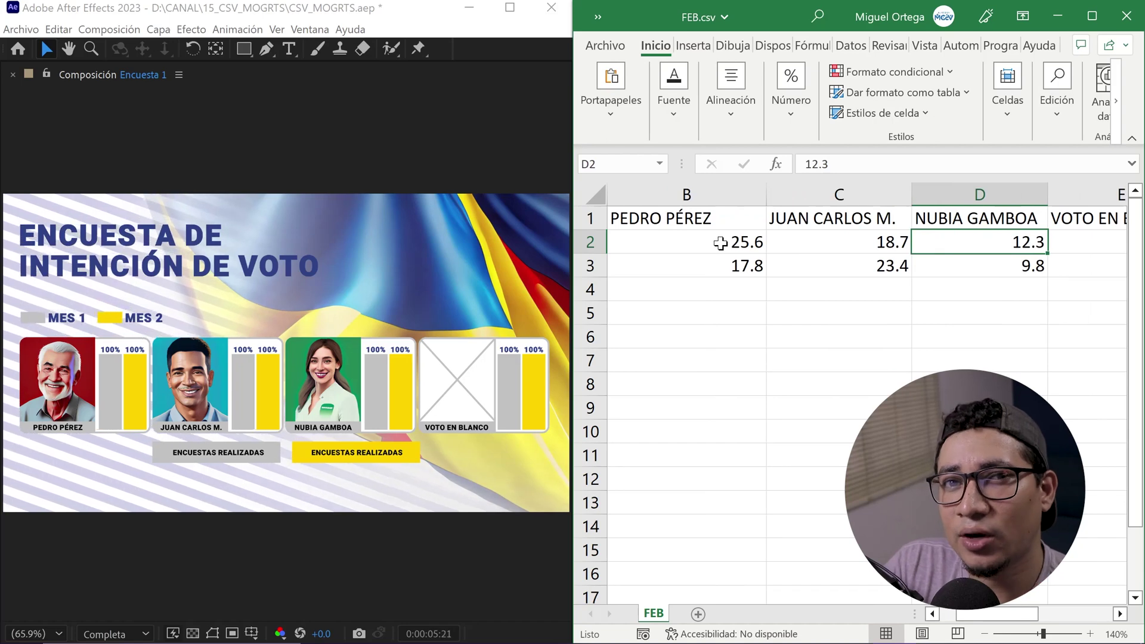
key("Right")
key("Right")
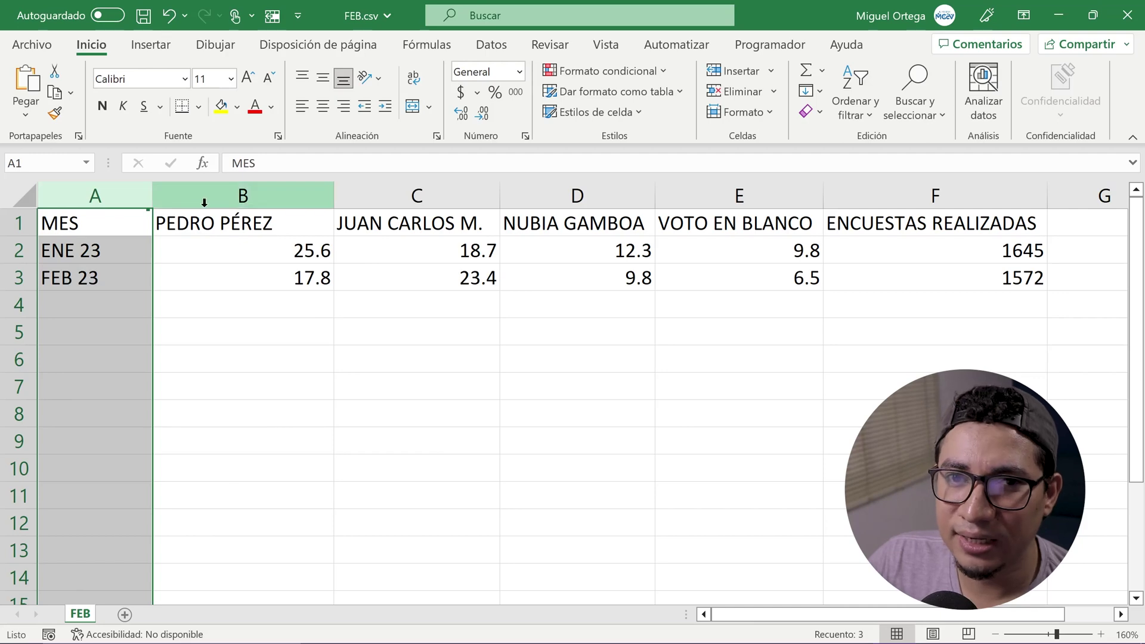
Step: Highlight candidate columns B, C and D and cell C2 (18.7) to explain the table layout
left_click(238, 197)
left_click(417, 197)
left_click(594, 194)
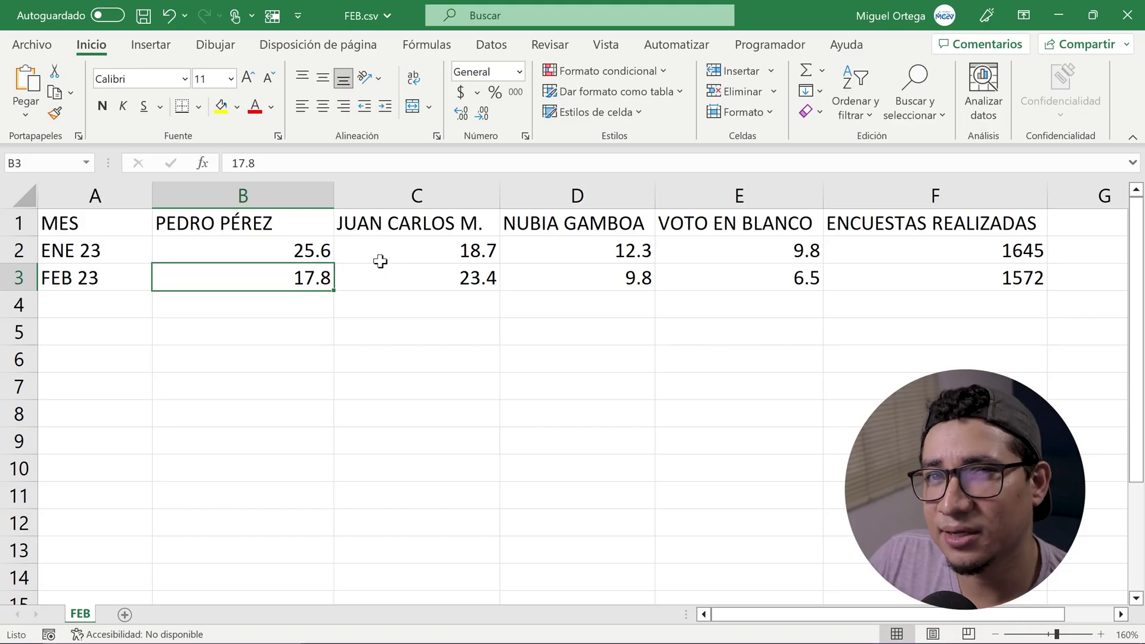
left_click(401, 248)
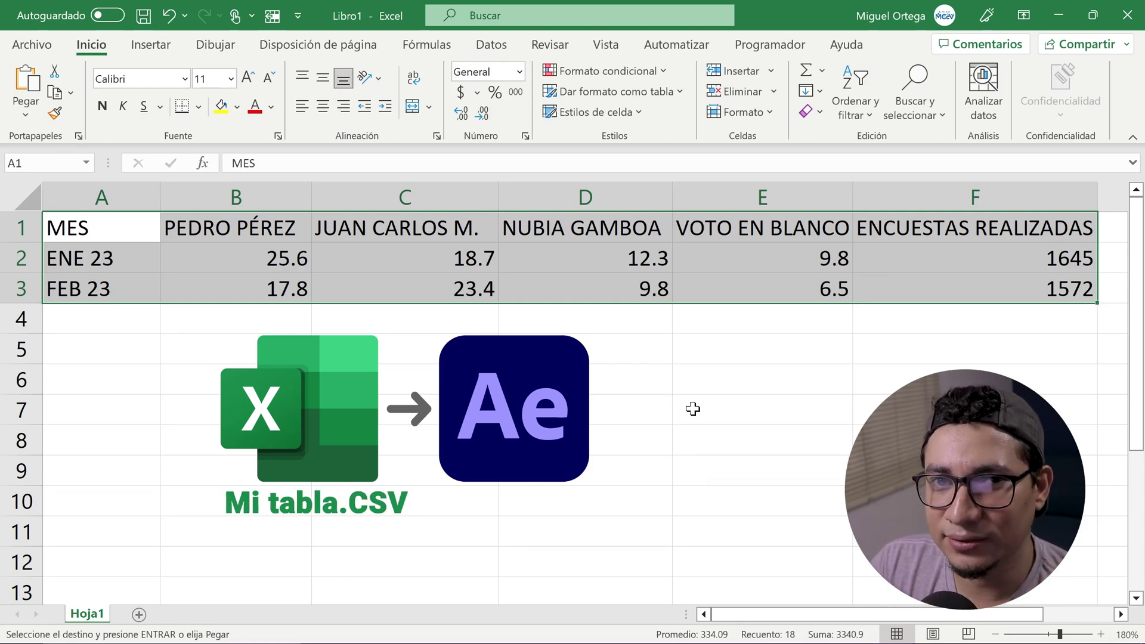
Step: Save the table in CSV1 as FEB.csv, type CSV UTF-8 (delimitado por comas)
left_click(32, 44)
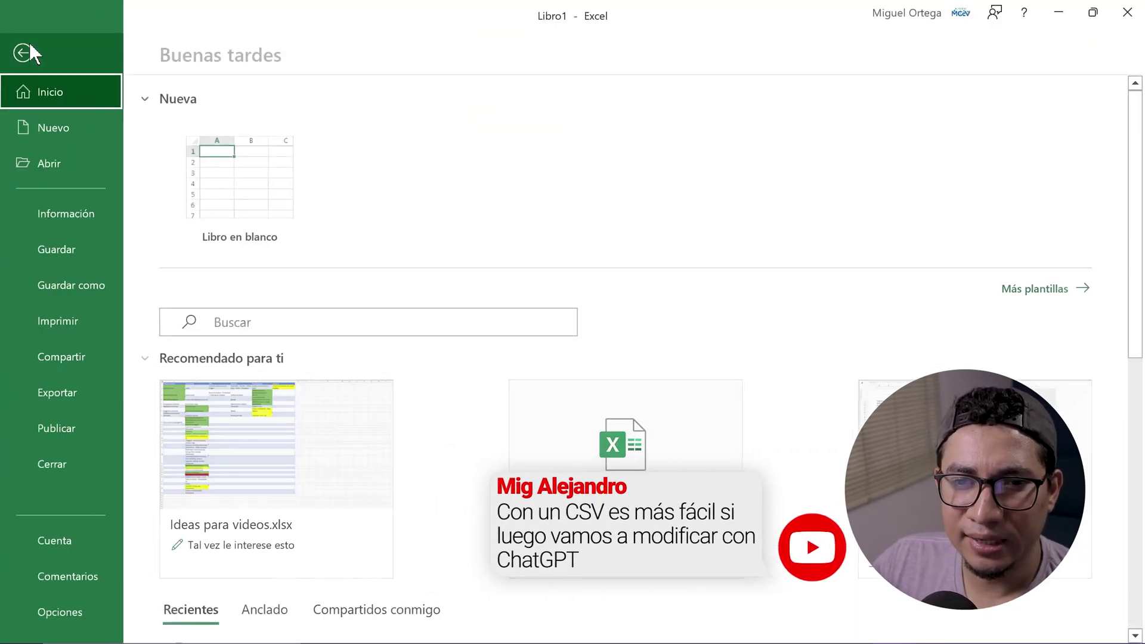
left_click(83, 289)
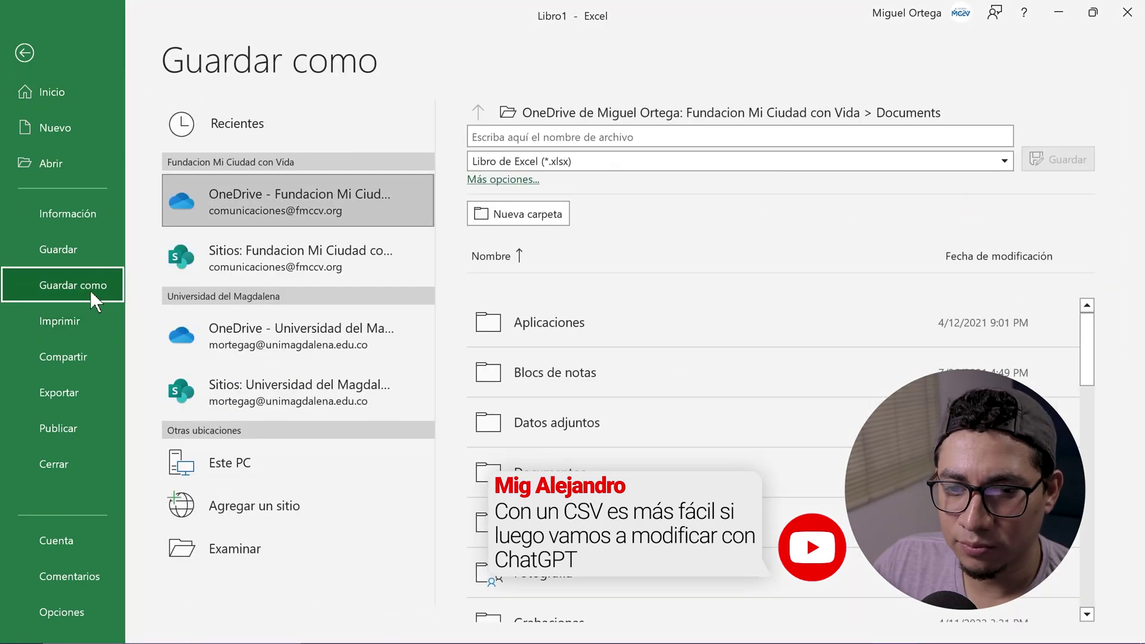
left_click(303, 547)
type("FEB")
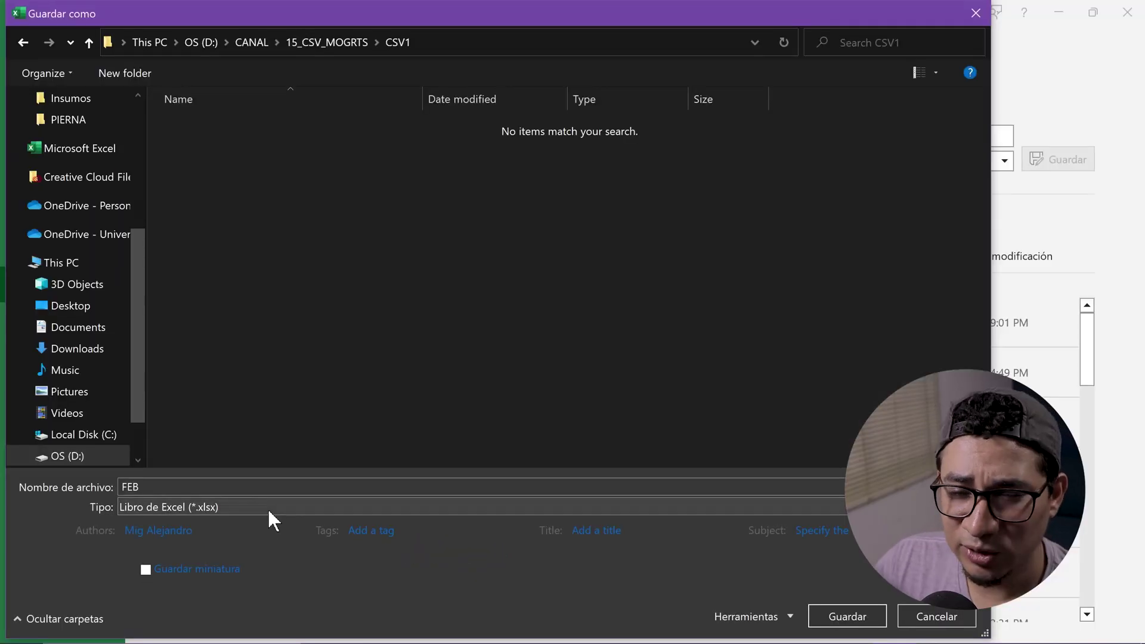
left_click(267, 507)
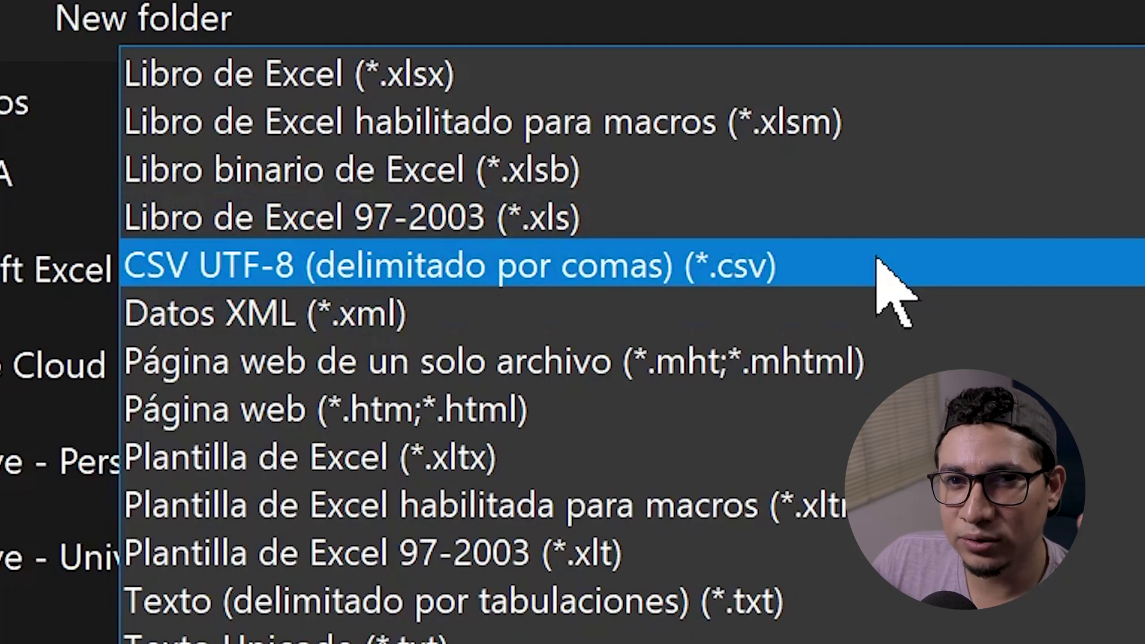
scroll(731, 209, "down", 4)
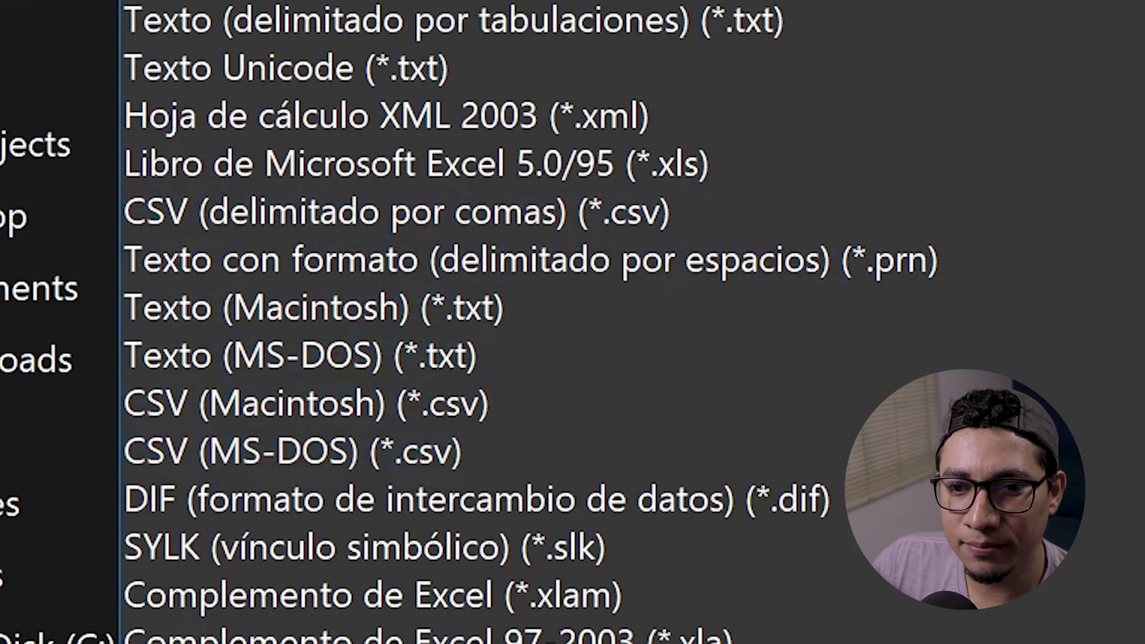
scroll(751, 261, "up", 4)
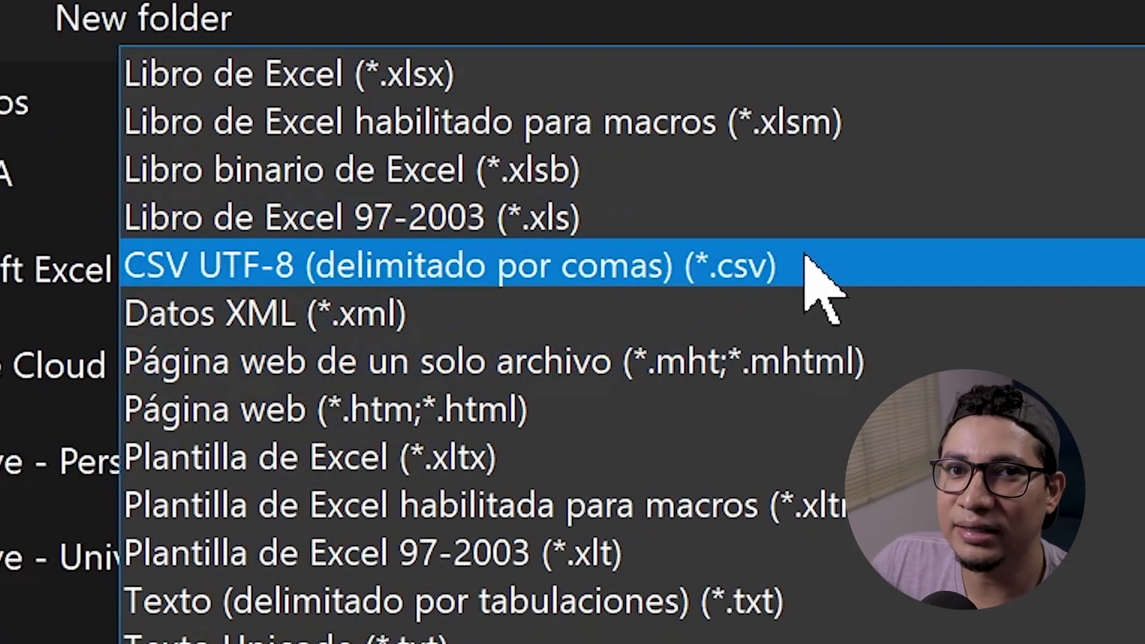
left_click(805, 257)
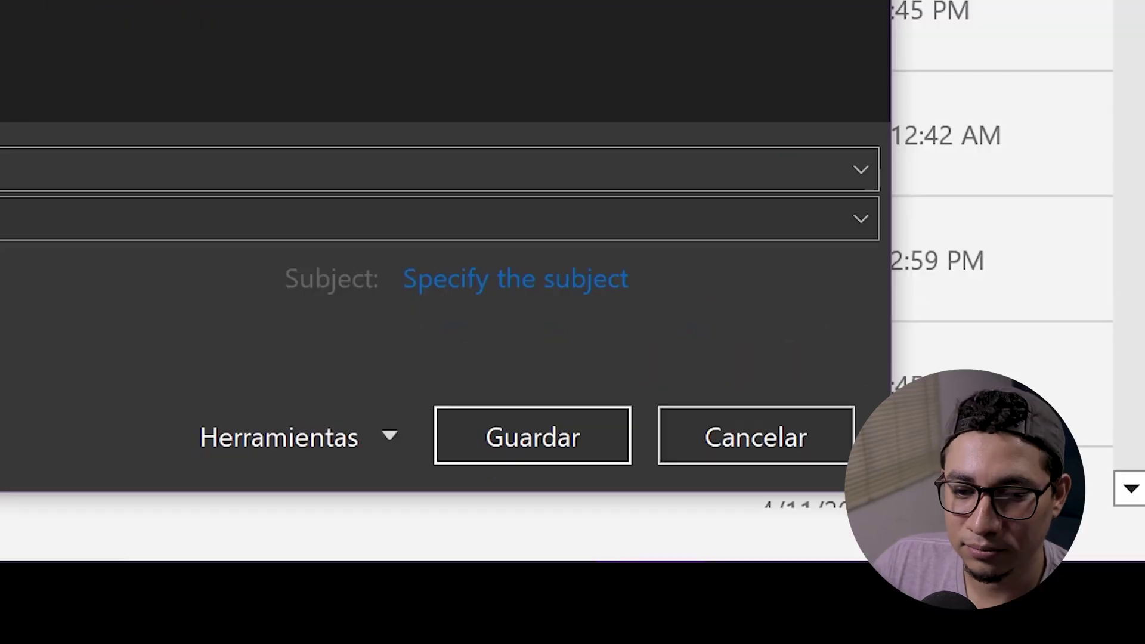
left_click(532, 438)
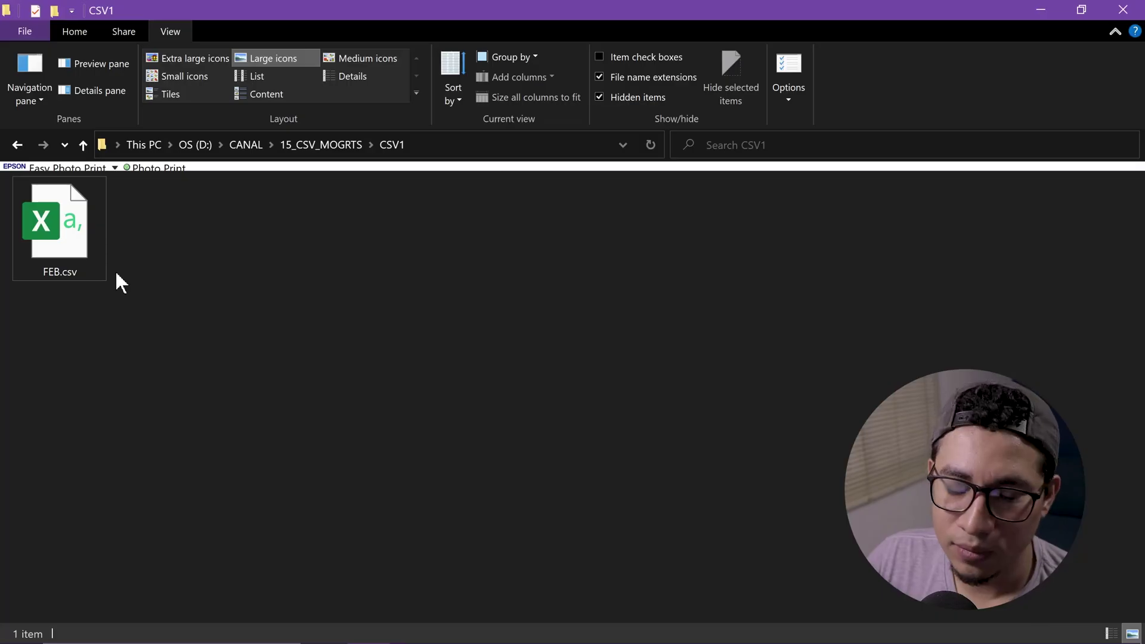
Step: Open FEB.csv in Excel and auto-fit columns B through F to their headers
double_click(67, 240)
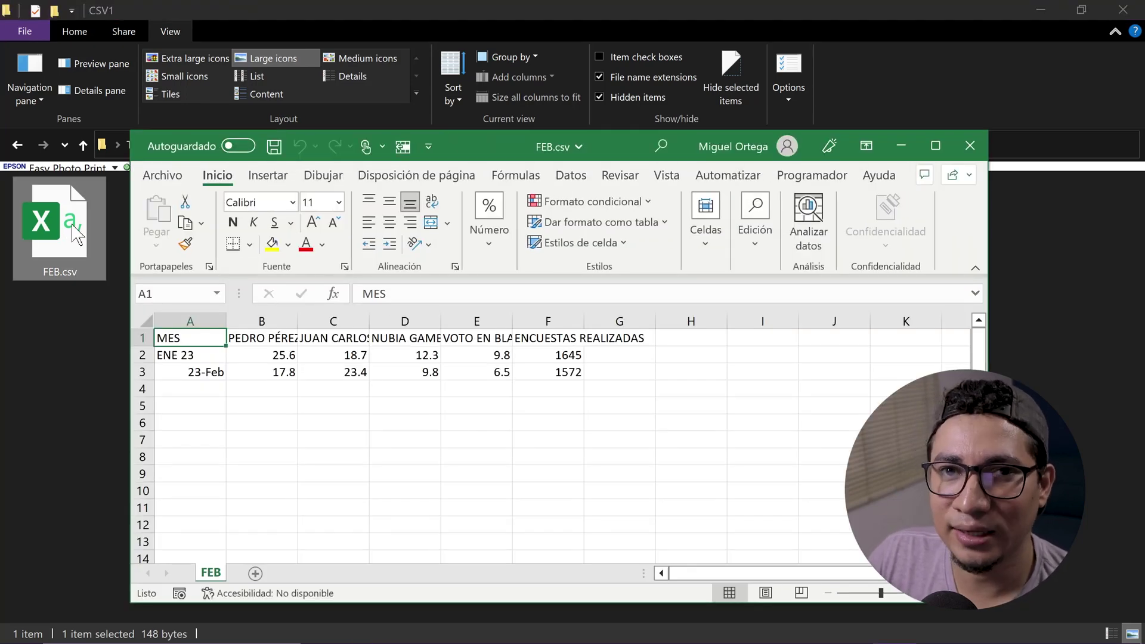
double_click(298, 321)
double_click(403, 321)
double_click(518, 322)
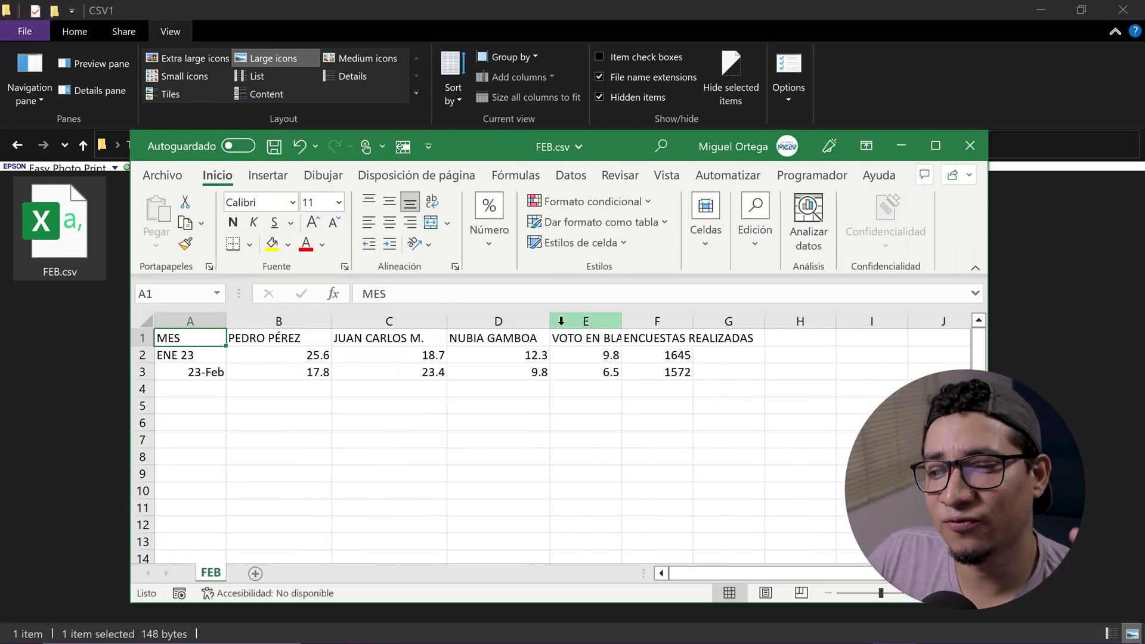
double_click(621, 321)
double_click(723, 322)
double_click(722, 322)
Step: Format the data range A1:F3 as a table with a chosen style
left_click_drag(775, 372, 179, 337)
left_click(602, 222)
left_click(566, 287)
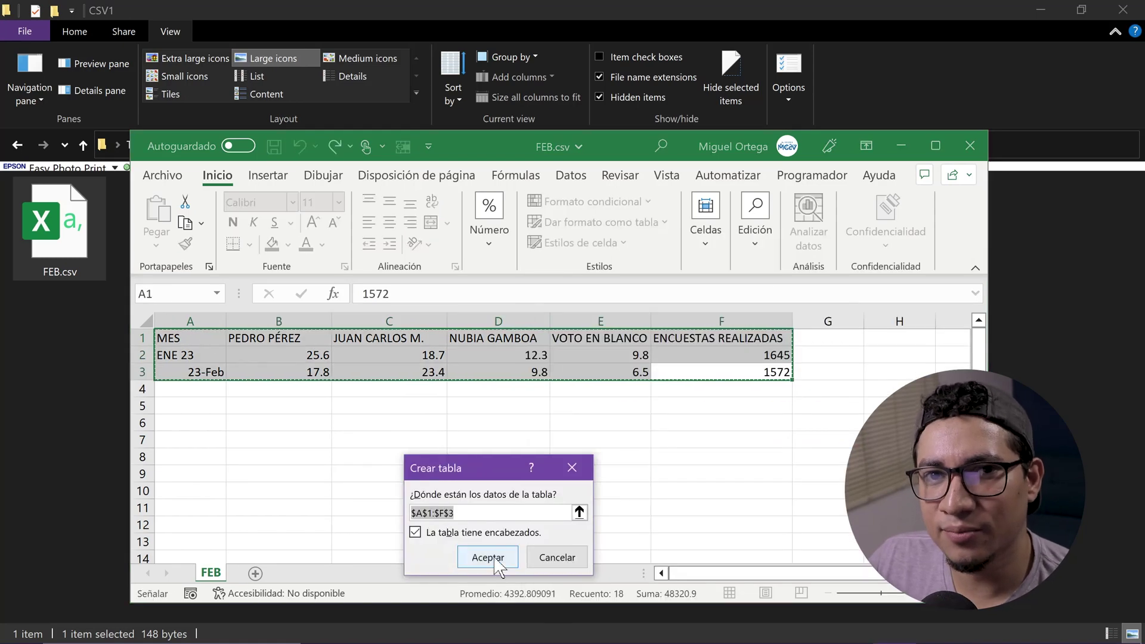
left_click(485, 555)
left_click(500, 457)
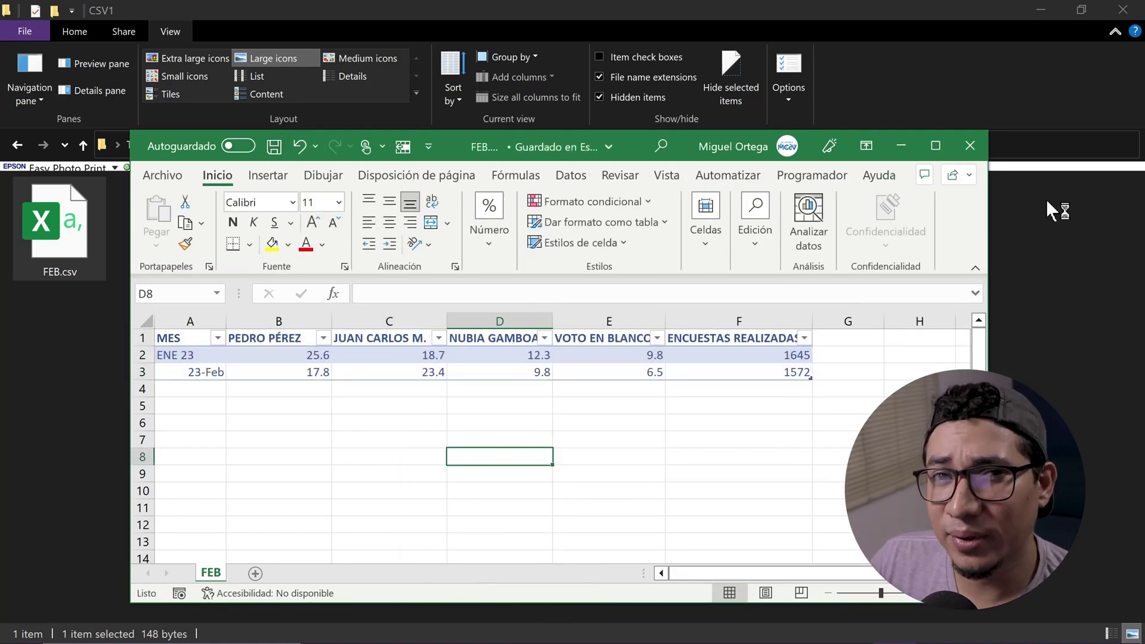
Step: Close and reopen FEB.csv to show formatting was lost, then pick it for import
left_click(979, 146)
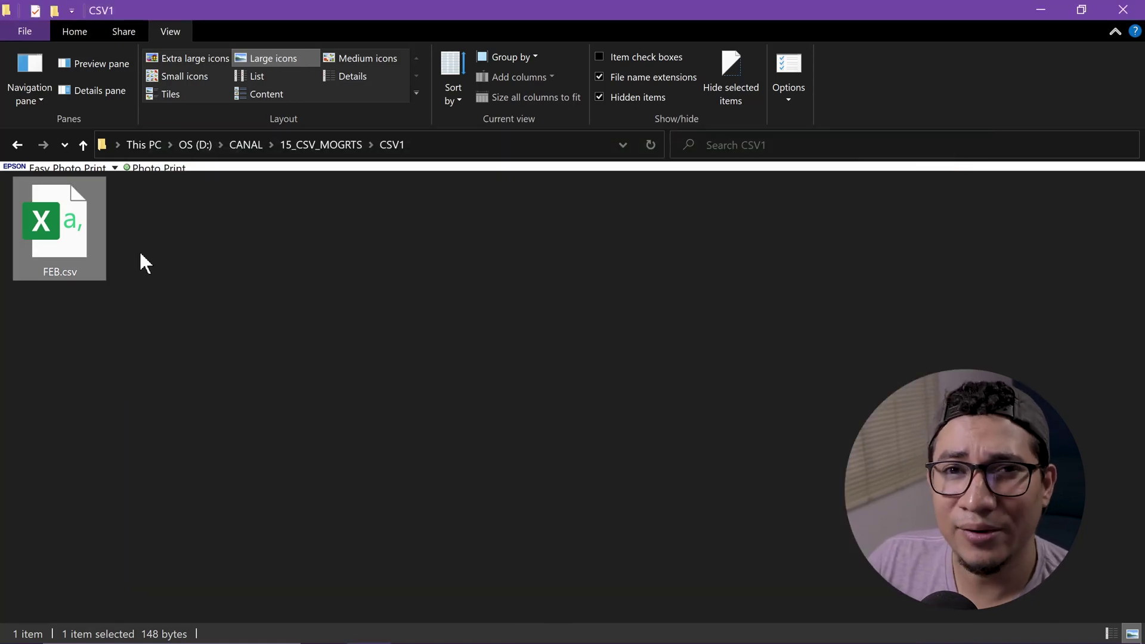
double_click(74, 233)
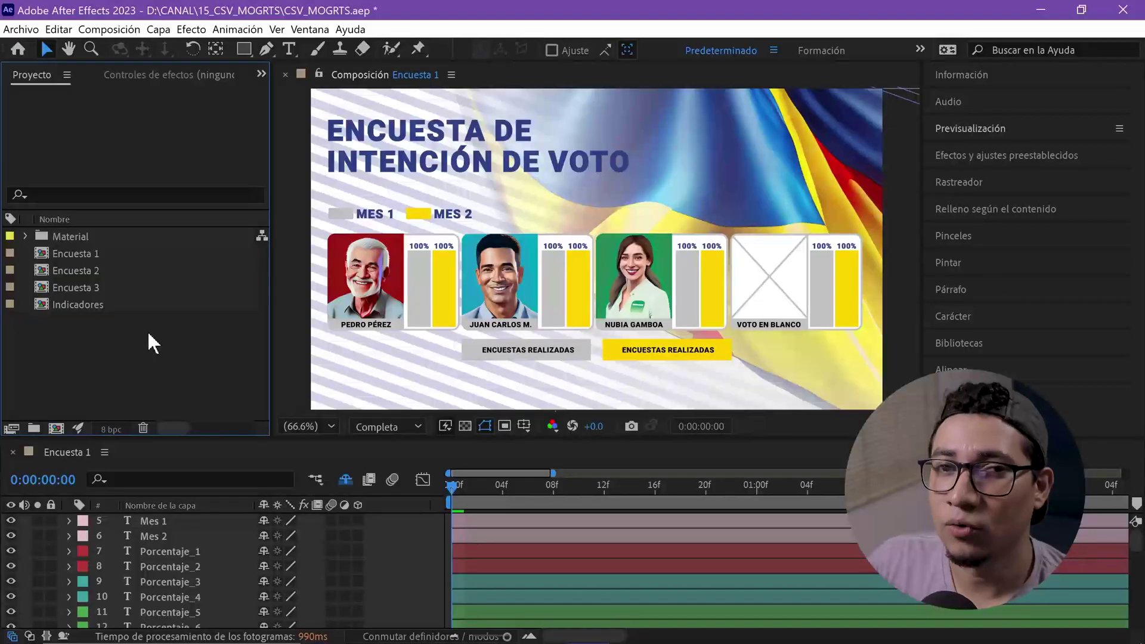
double_click(148, 331)
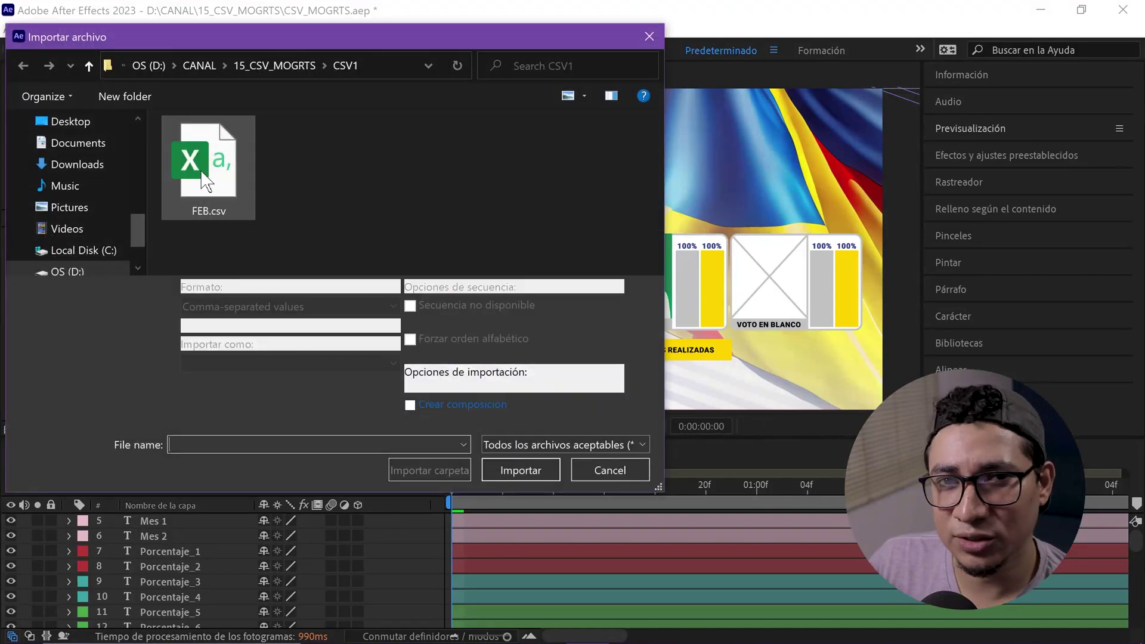
Step: Import FEB.csv and add it as a layer in the Encuesta 1 composition
left_click(247, 212)
left_click(516, 467)
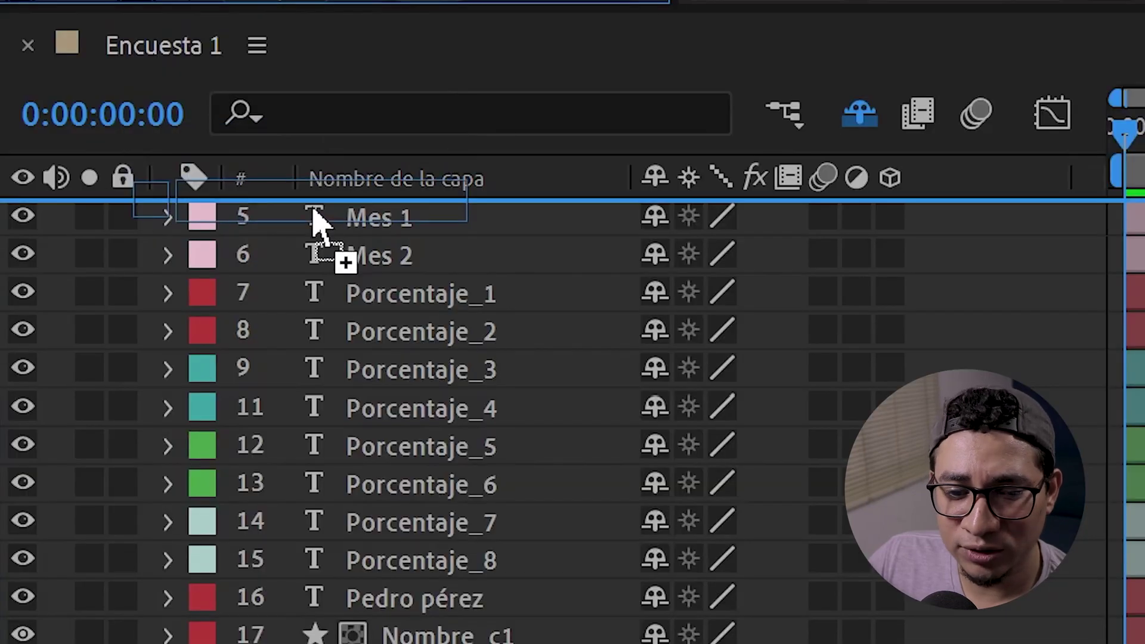
left_click_drag(352, 309, 315, 209)
Step: Expand Datos' MES and candidate groups, then add an expression to Mes 1's Texto de origen
left_click(168, 217)
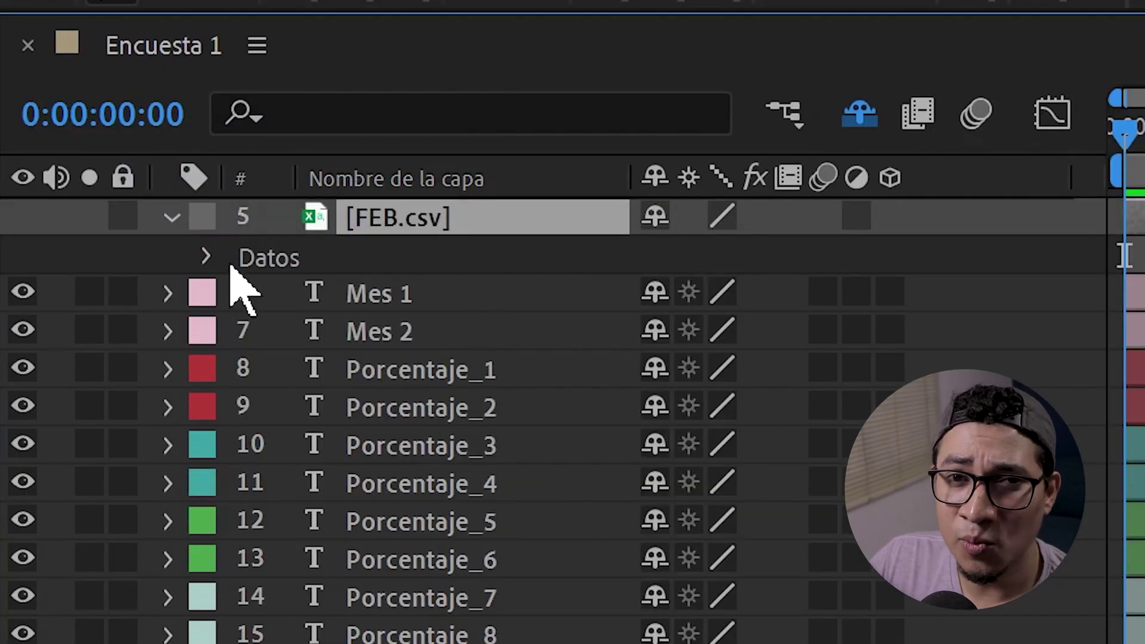
left_click(211, 258)
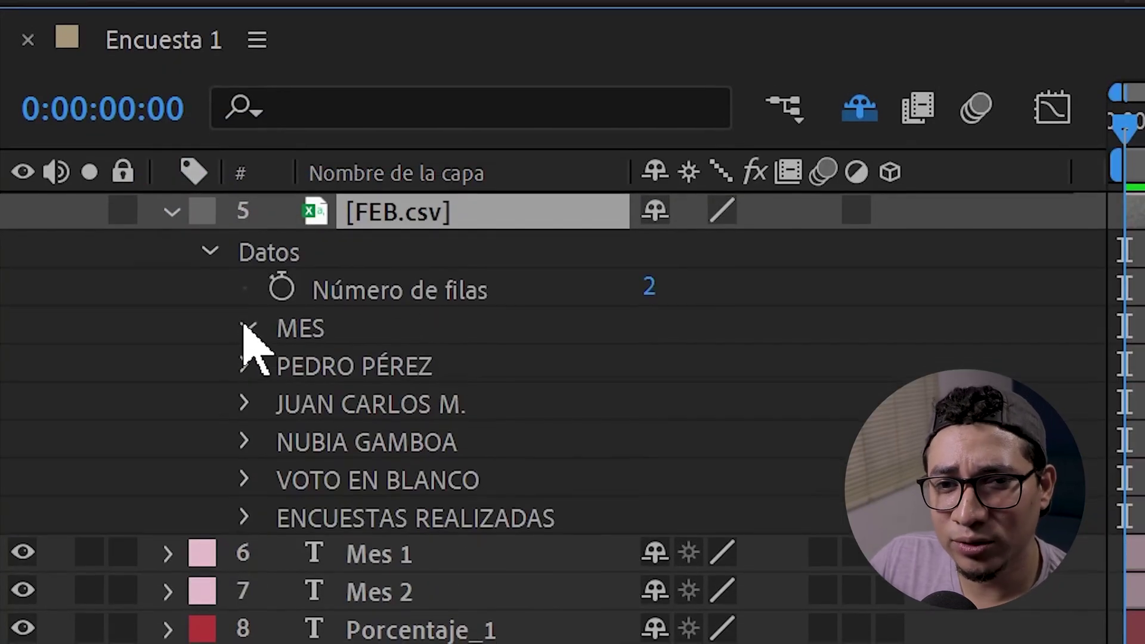
left_click(245, 332)
left_click(246, 341)
left_click(245, 377)
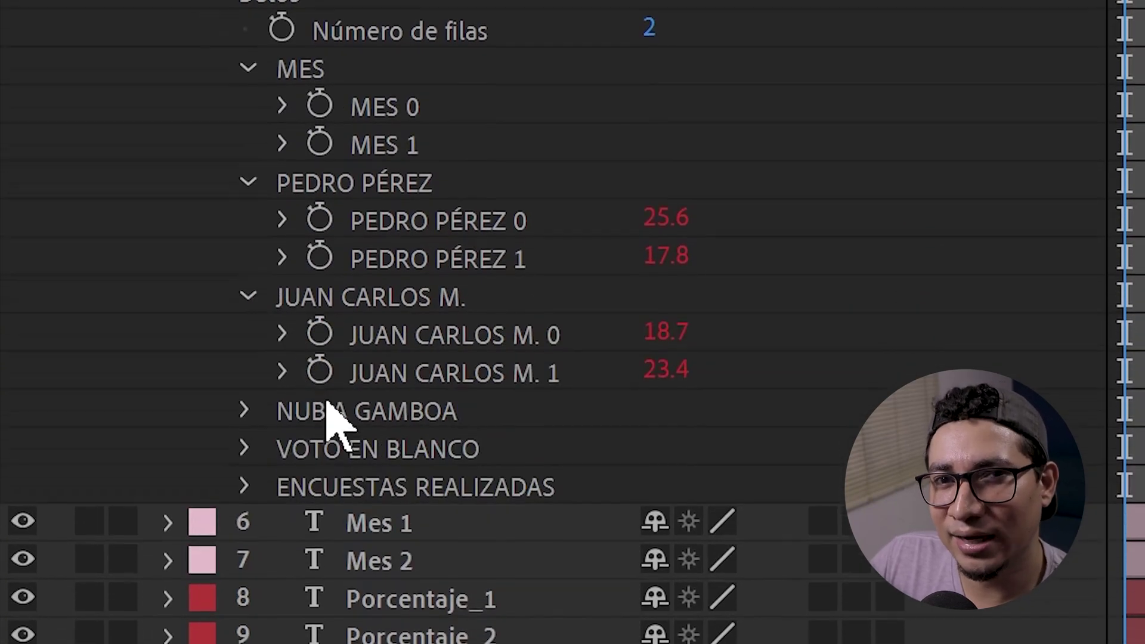
left_click(245, 339)
left_click(245, 398)
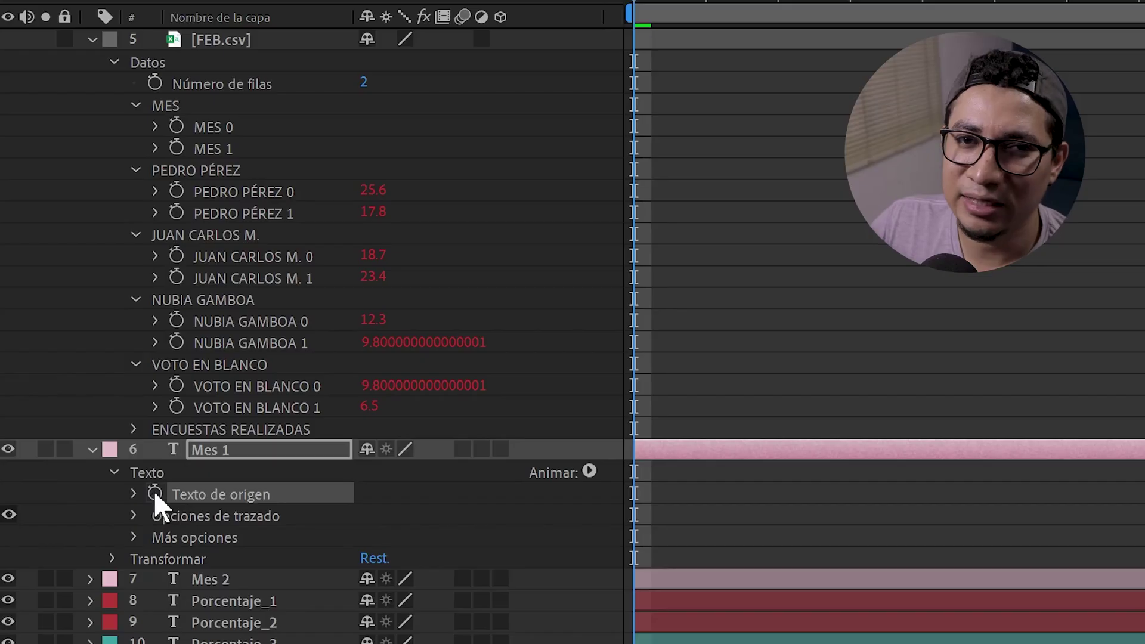
left_click(155, 494, "alt")
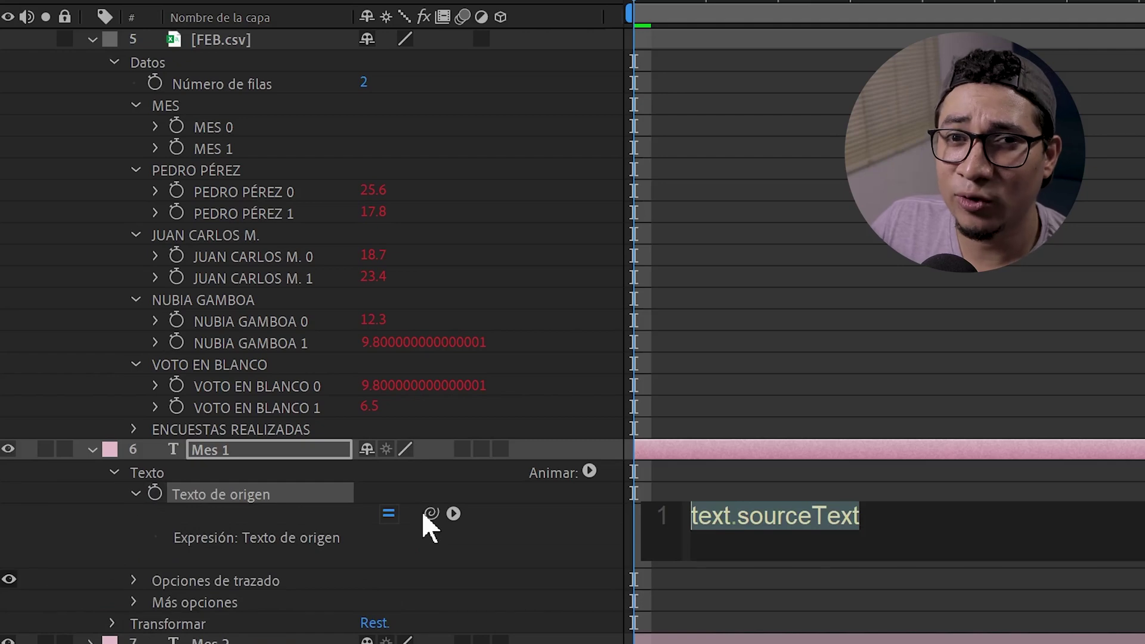
Step: Pick-whip Mes 1's text to MES 0 (ENE 23) and Porcentaje_1's text to PEDRO PÉREZ 0 (25.6)
left_click_drag(431, 513, 266, 128)
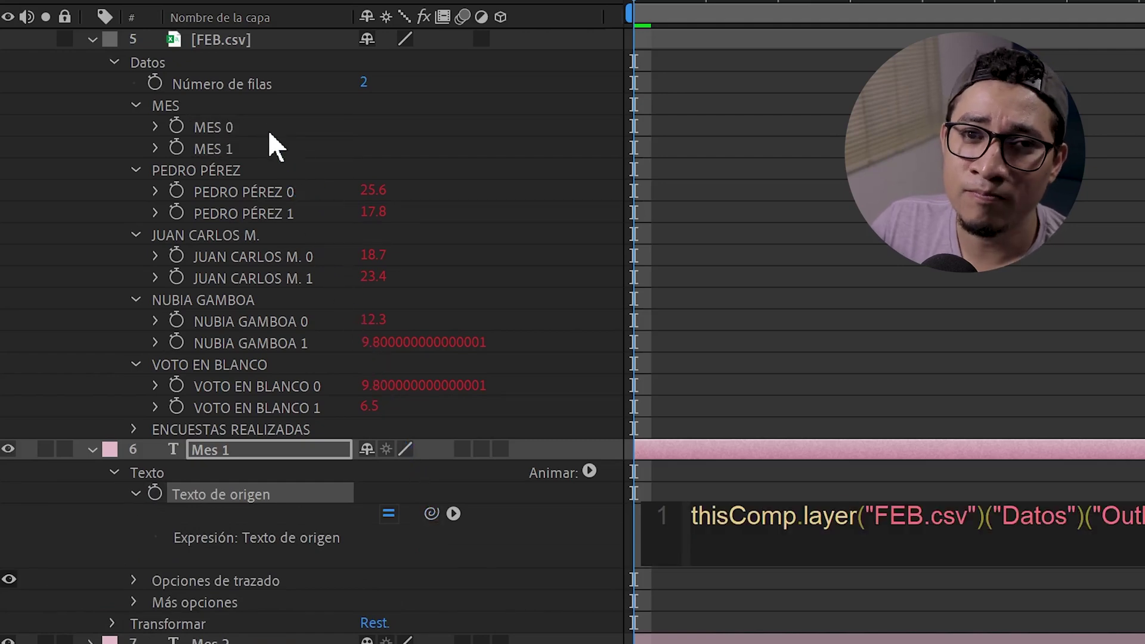
left_click(539, 520)
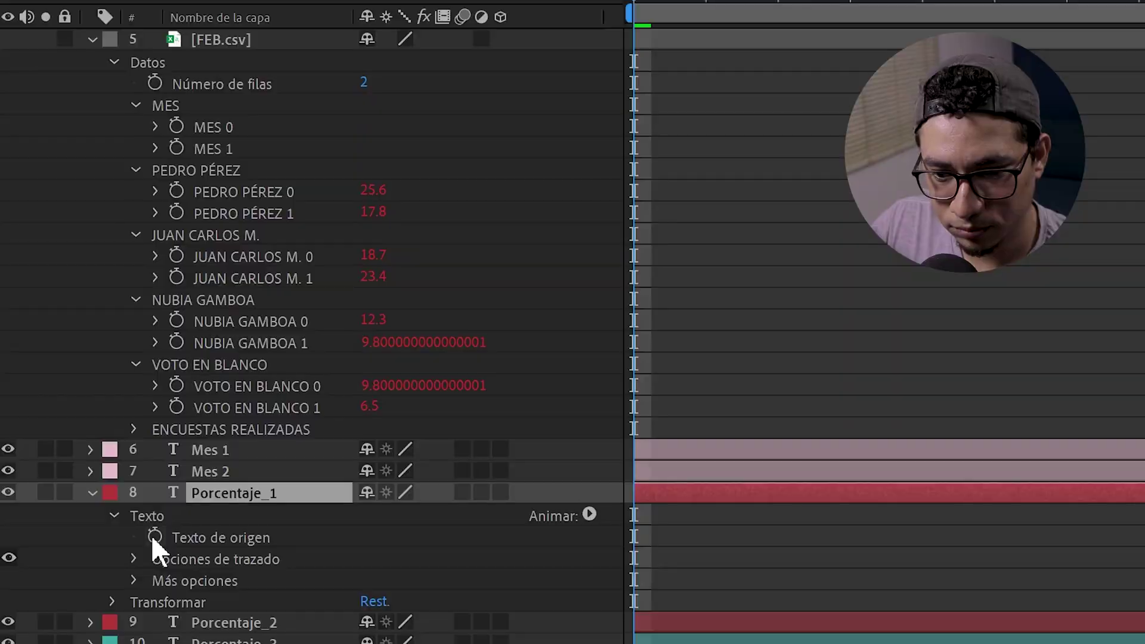
left_click(155, 538, "alt")
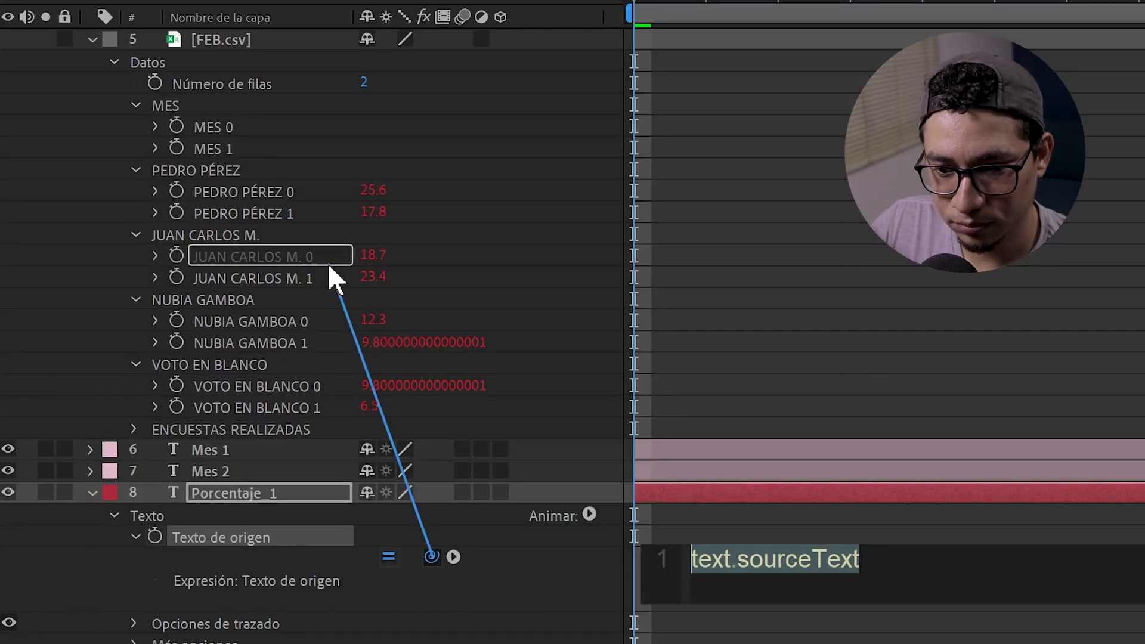
left_click_drag(431, 557, 245, 192)
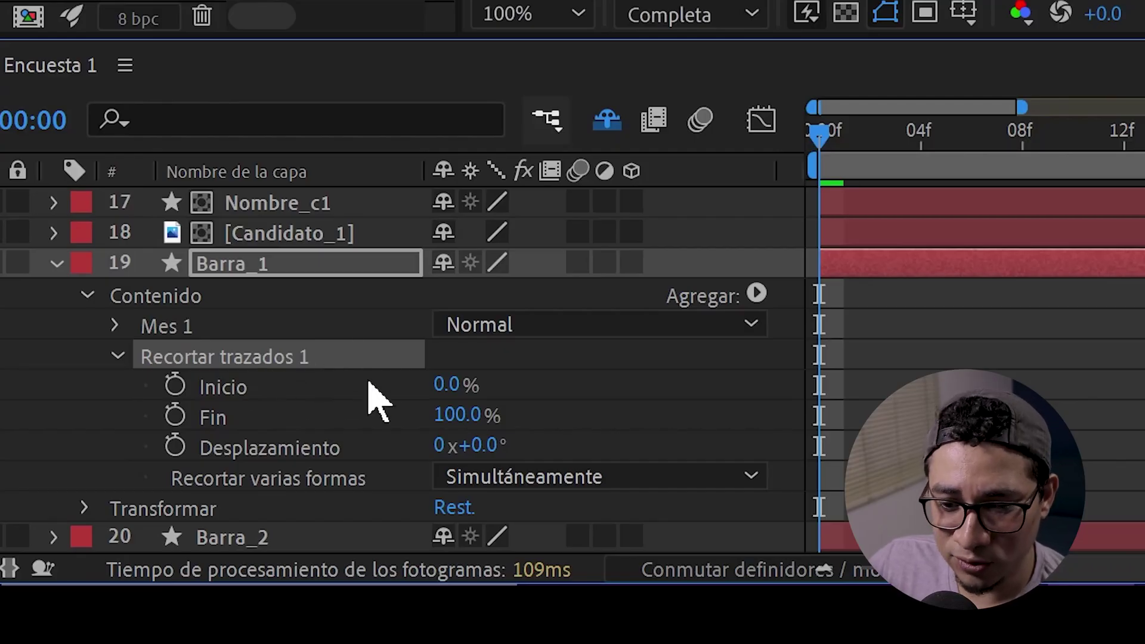
Step: Drive Barra_1's Recortar trazados 1 Fin with an expression linked to PEDRO PÉREZ 0
left_click_drag(449, 415, 345, 438)
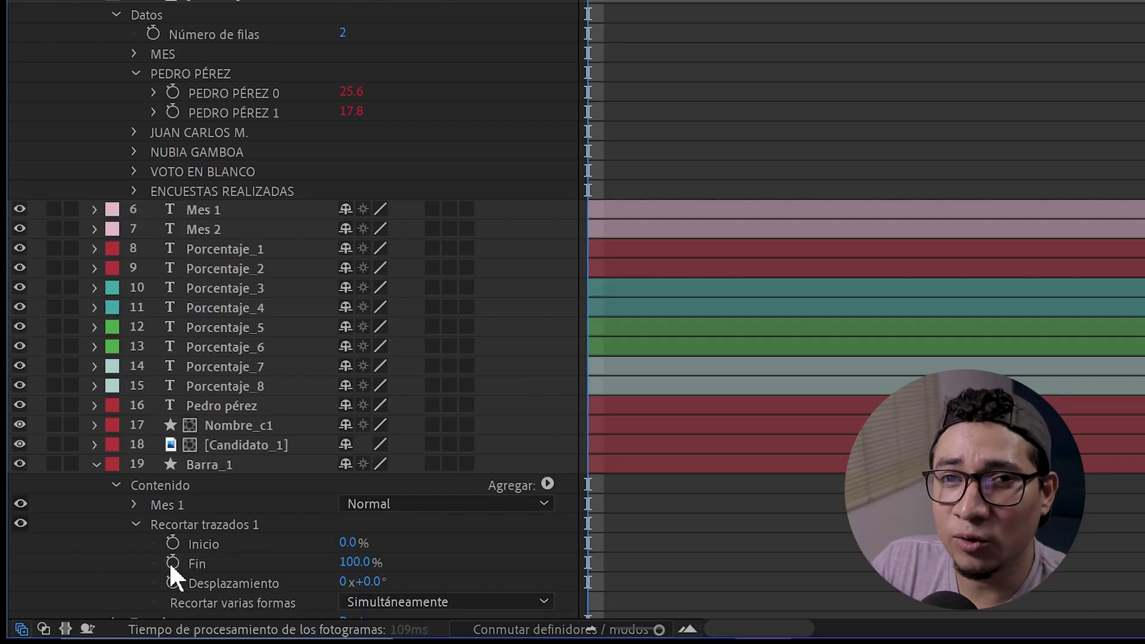
left_click(172, 564, "alt")
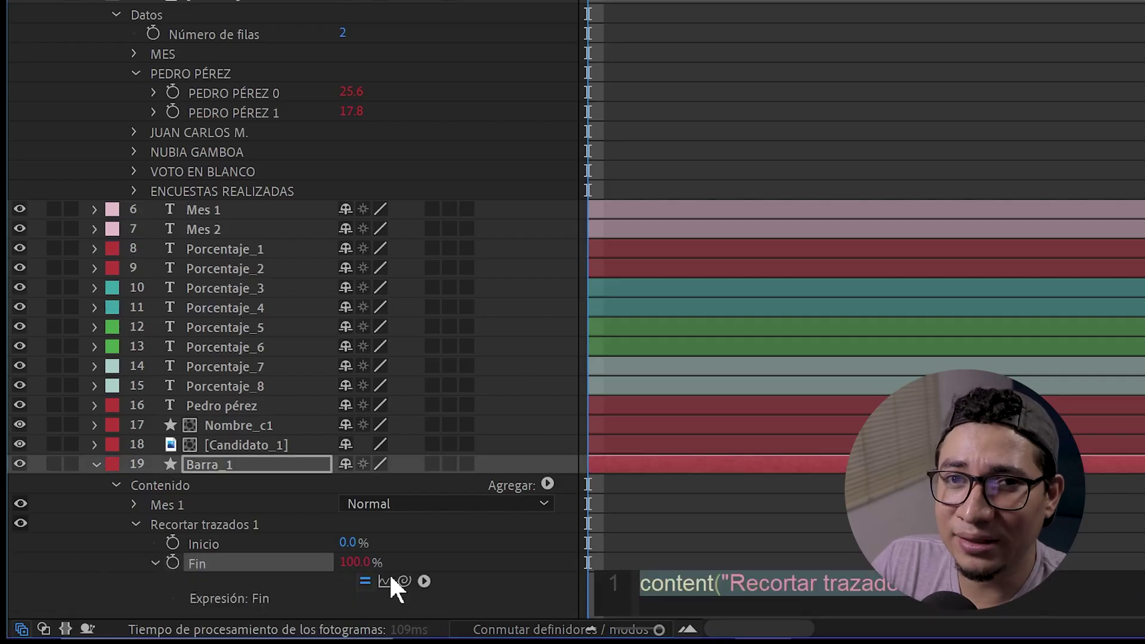
mouse_move(404, 580)
left_mouse_down()
mouse_move(257, 95)
mouse_move(274, 97)
left_mouse_up()
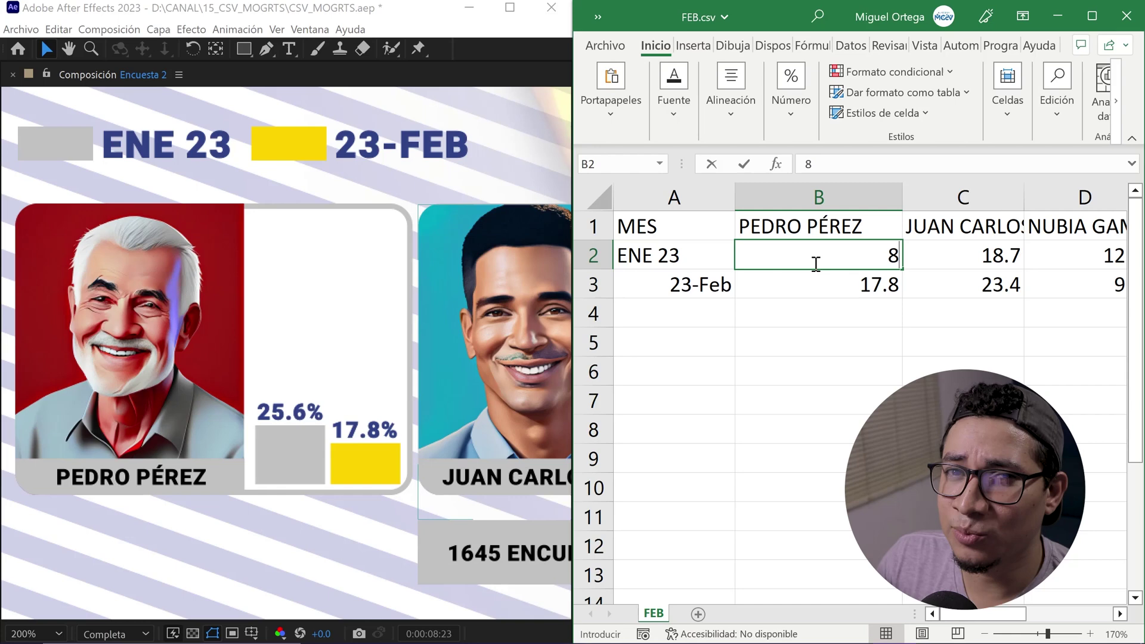
Step: Set B2 to 85, save FEB.csv, and check Pedro Pérez's bar in After Effects
type("5")
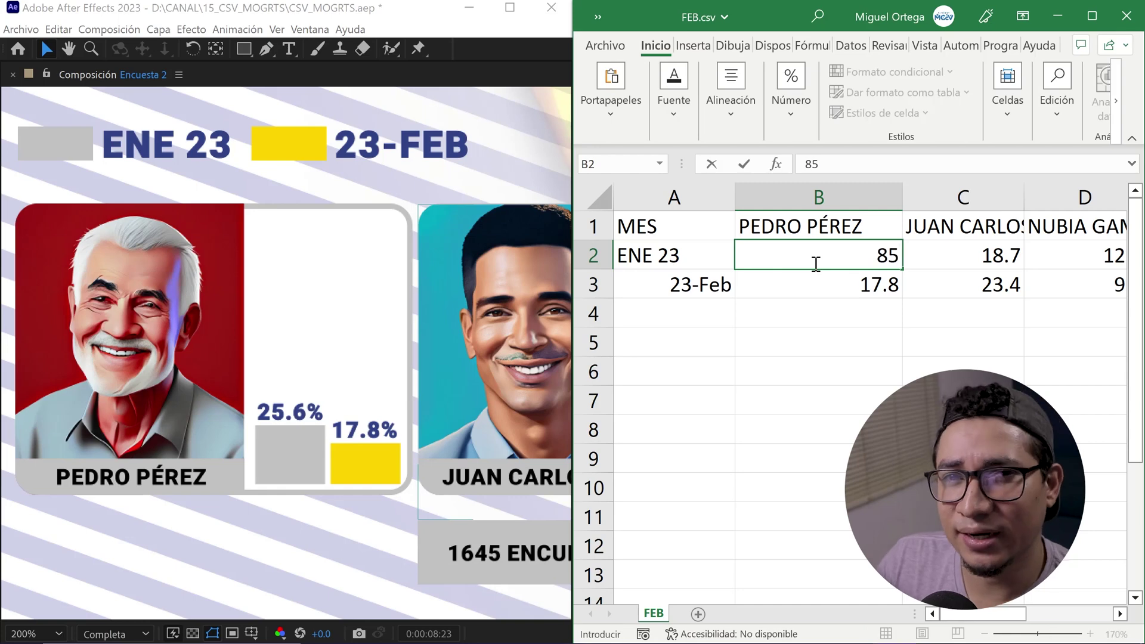
left_click(588, 50)
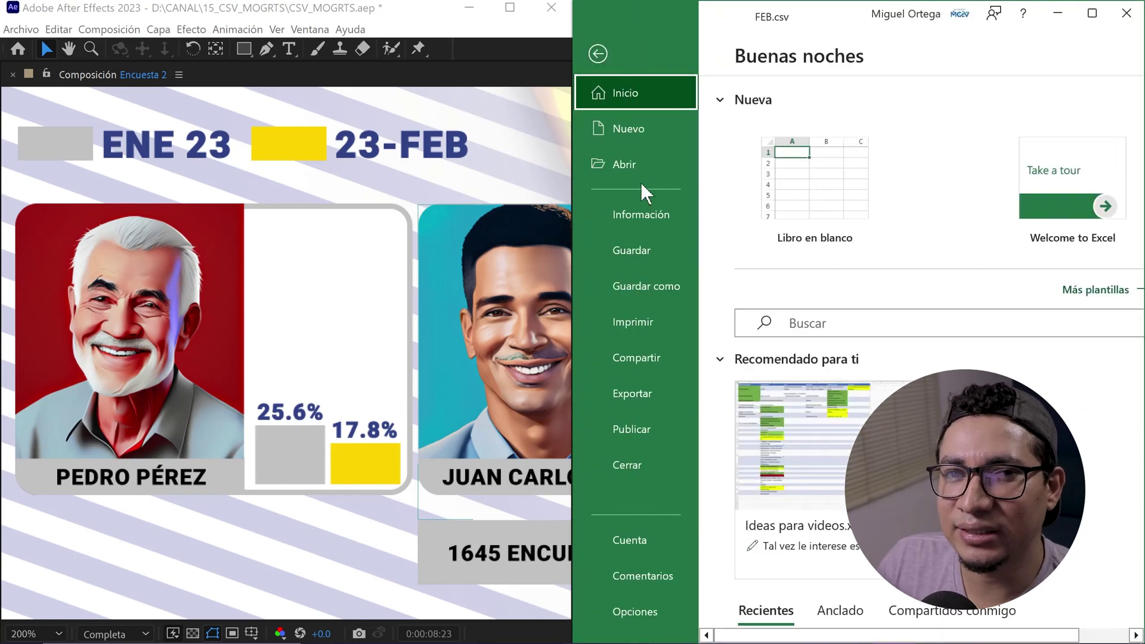
left_click(648, 265)
left_click(404, 20)
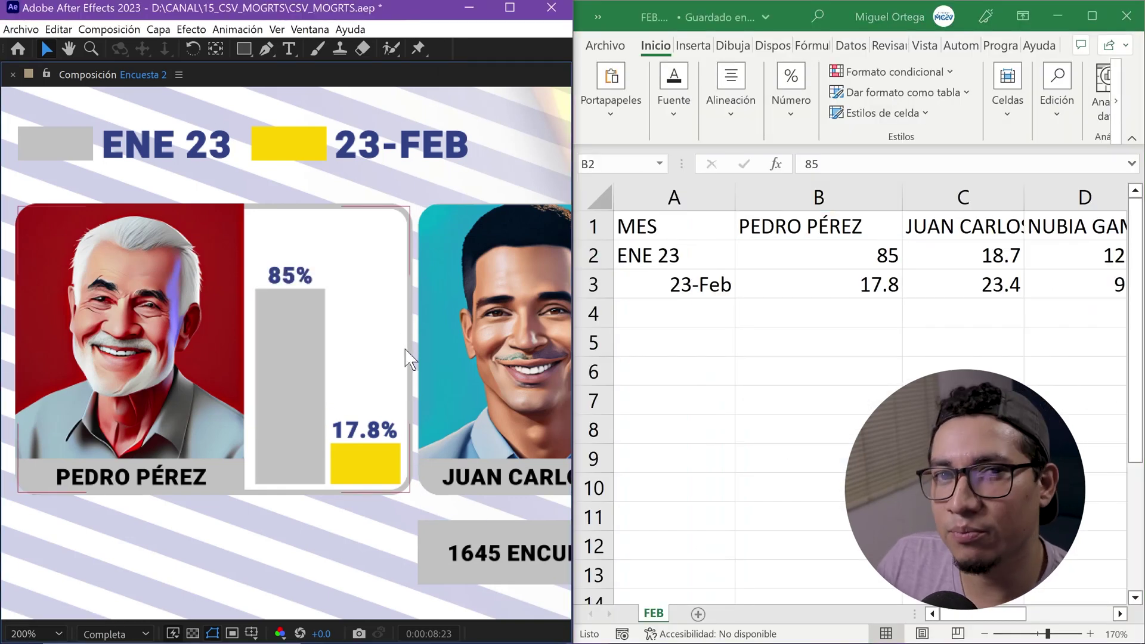
Step: Set B3 to 30, save FEB.csv again, and check the bar updates in After Effects
left_click(877, 290)
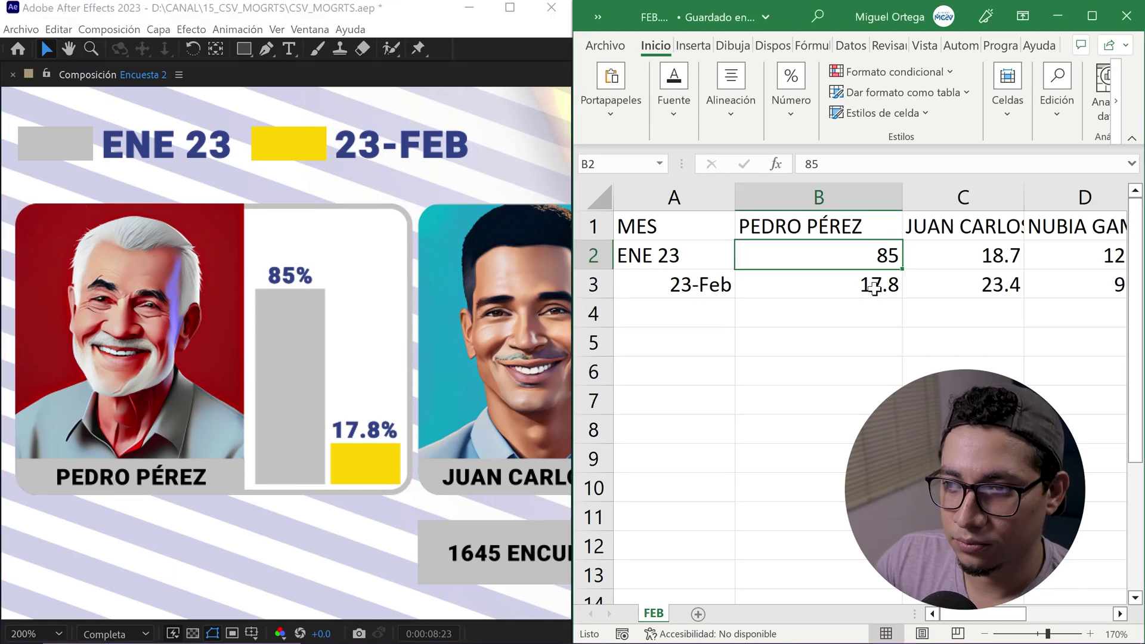
type("30")
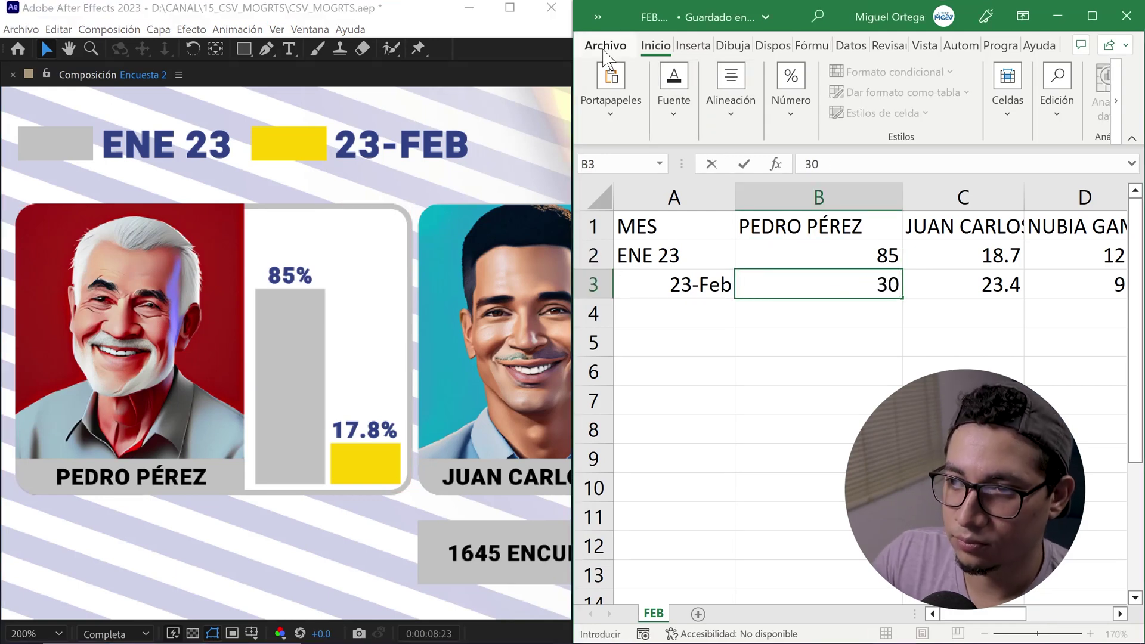
left_click(605, 45)
left_click(625, 256)
left_click(409, 13)
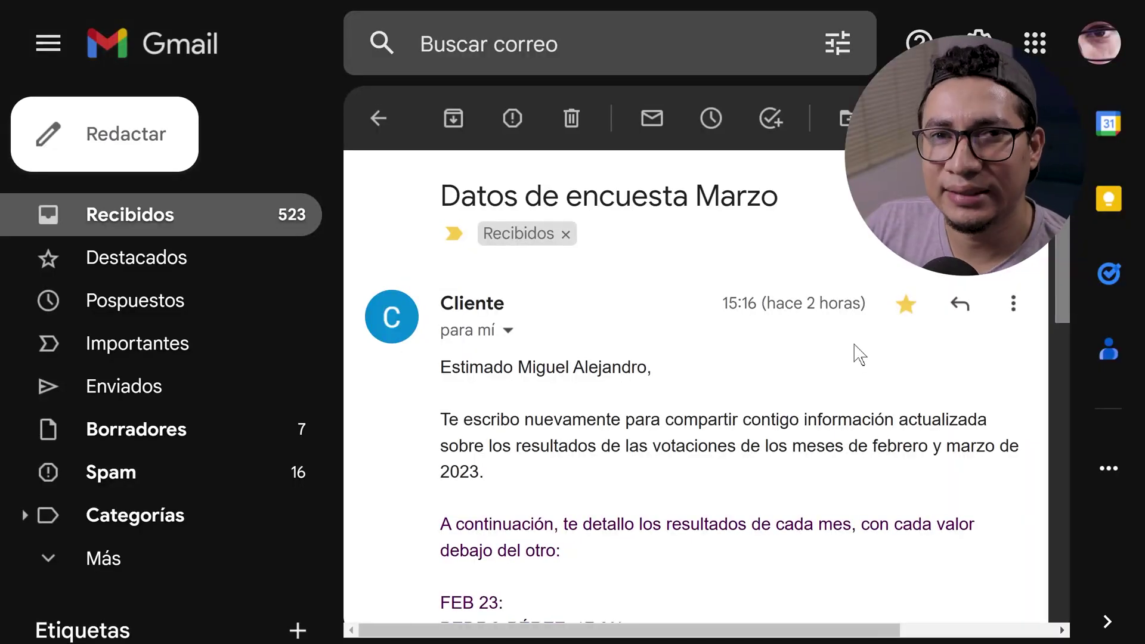
Step: Select the poll results in the email and paste the FEB 23 label into cell A2
scroll(709, 322, "down", 3)
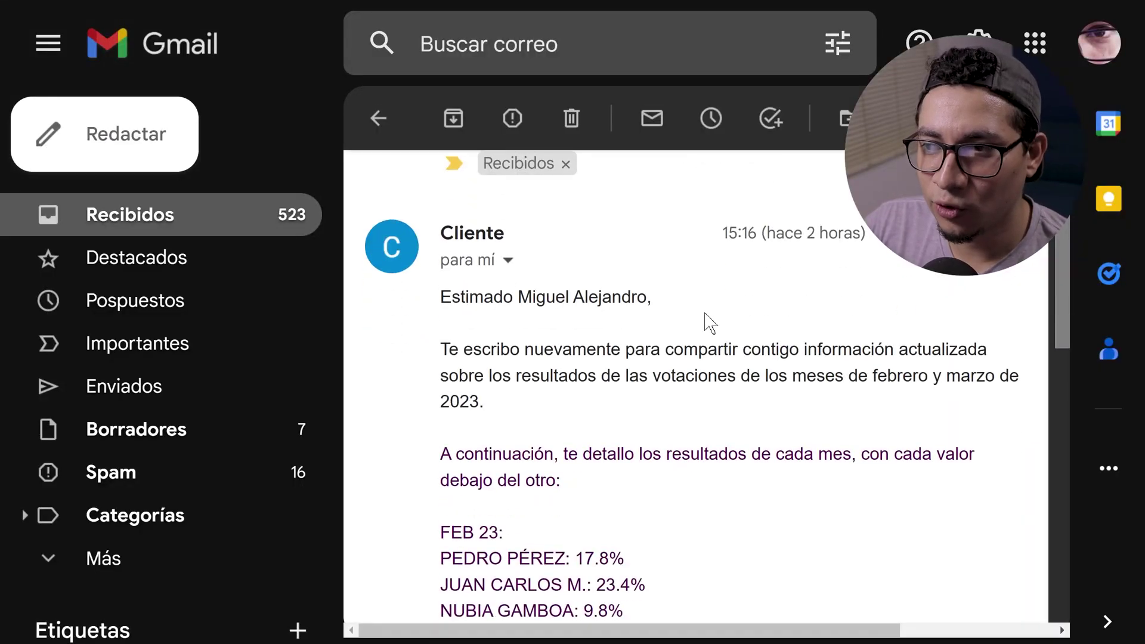
scroll(706, 322, "down", 2)
left_click_drag(435, 321, 647, 534)
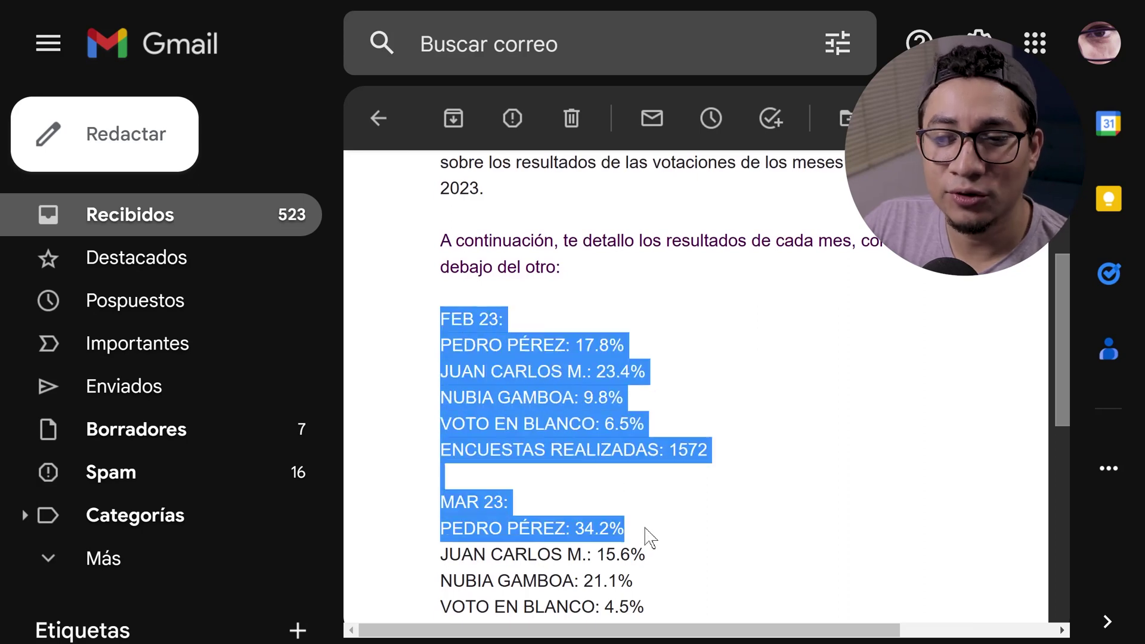
scroll(656, 542, "down", 1)
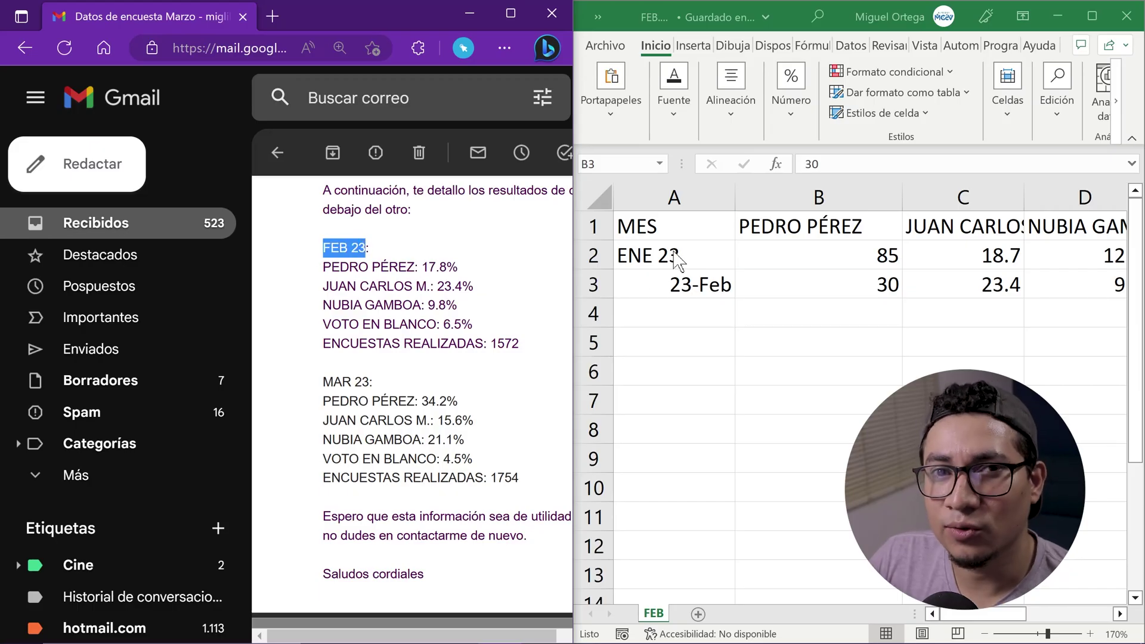
left_click(677, 260)
type("23-Feb")
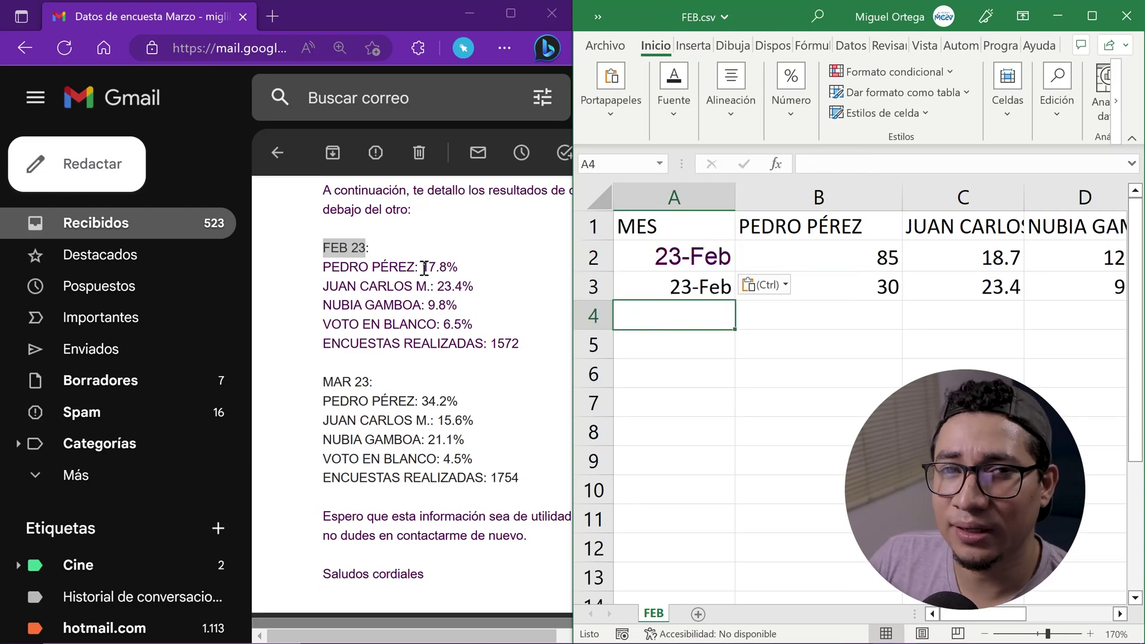
Step: Select Pedro Pérez's 17.8 in the email and target cell B2 for it
left_click_drag(423, 267, 449, 267)
left_click(846, 256)
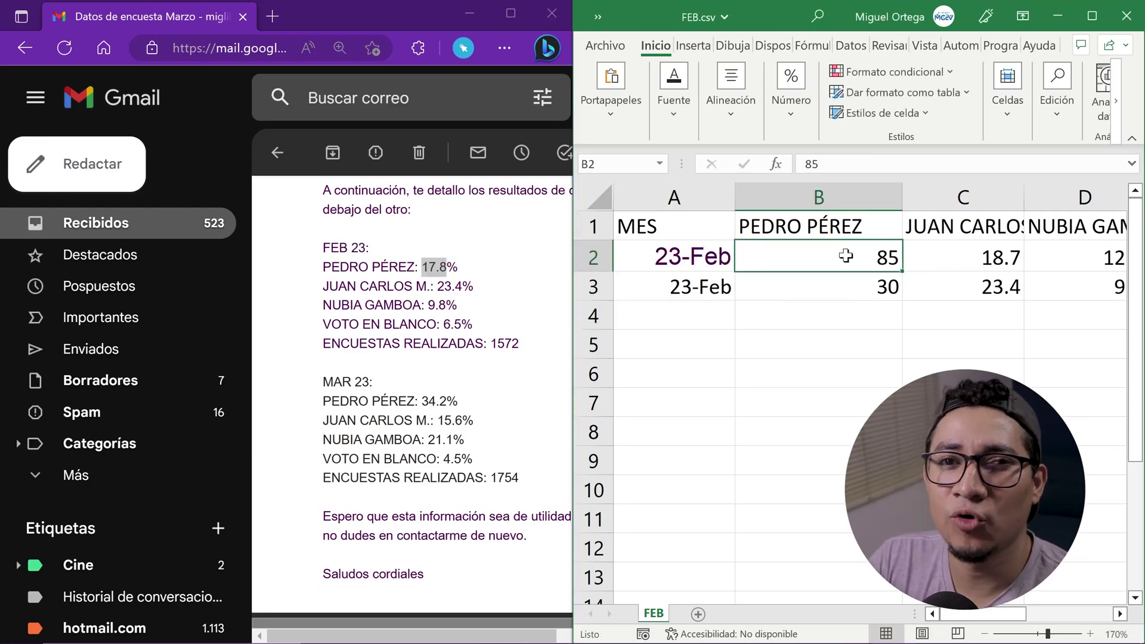
left_click(440, 288)
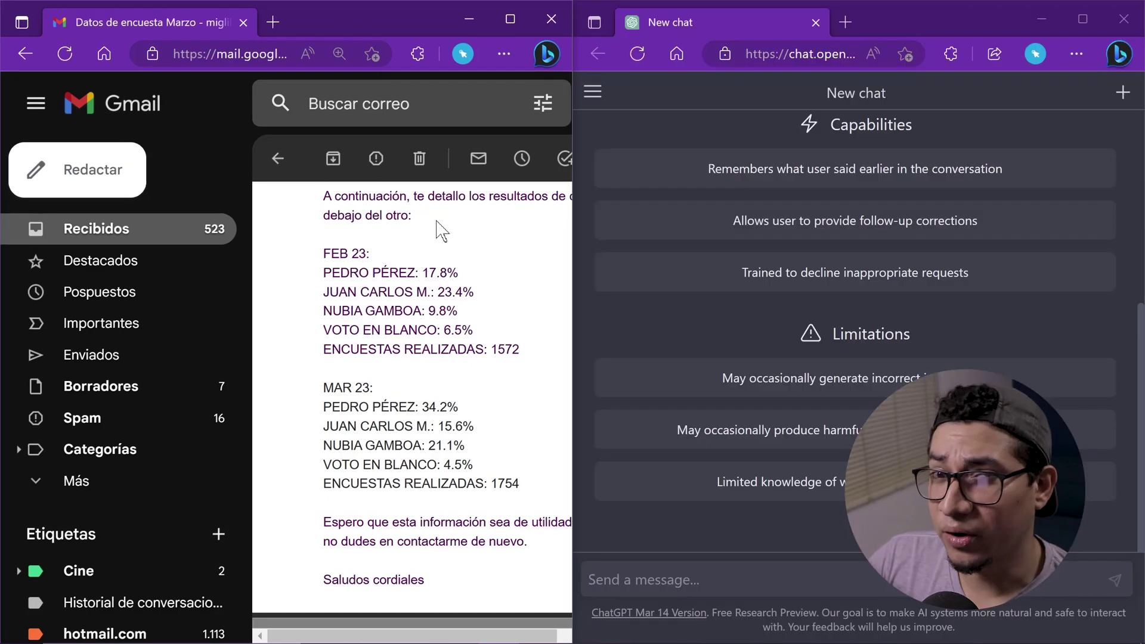
Step: Paste the FEB 23 and MAR 23 results into ChatGPT, send them, and start a table request
left_click_drag(321, 238, 539, 499)
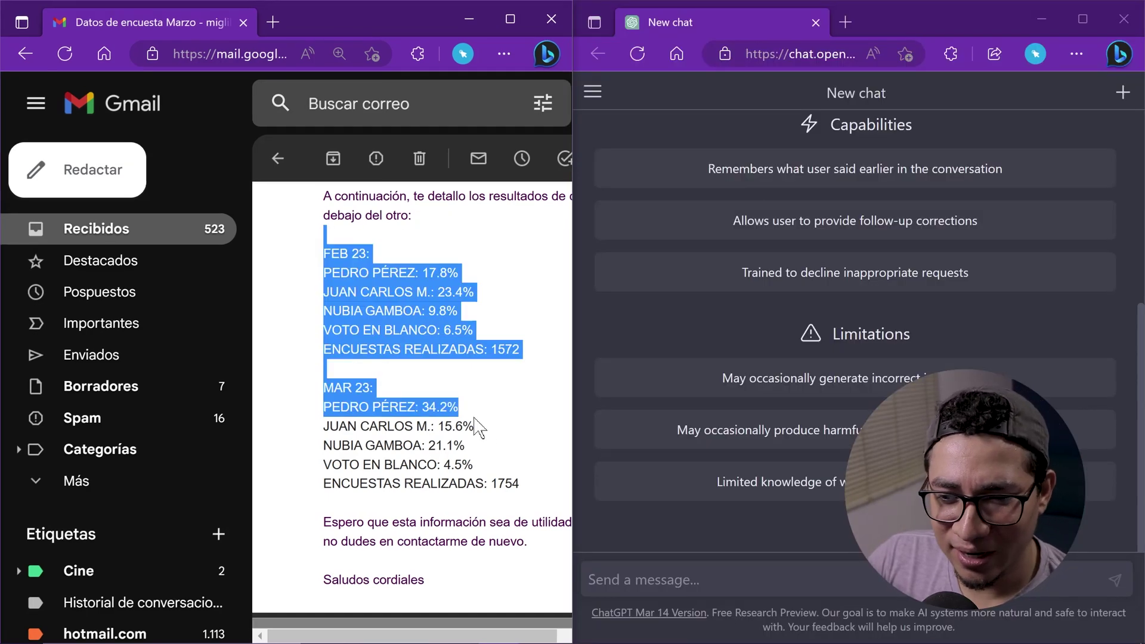
key("ctrl+c")
left_click(684, 576)
key("ctrl+v")
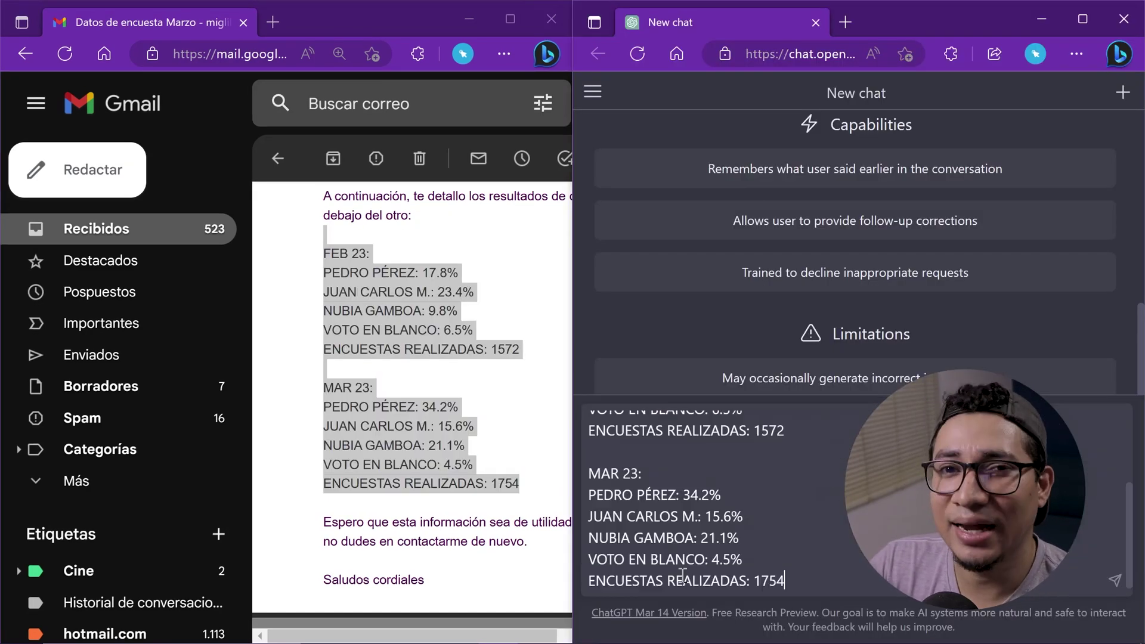
key("Return")
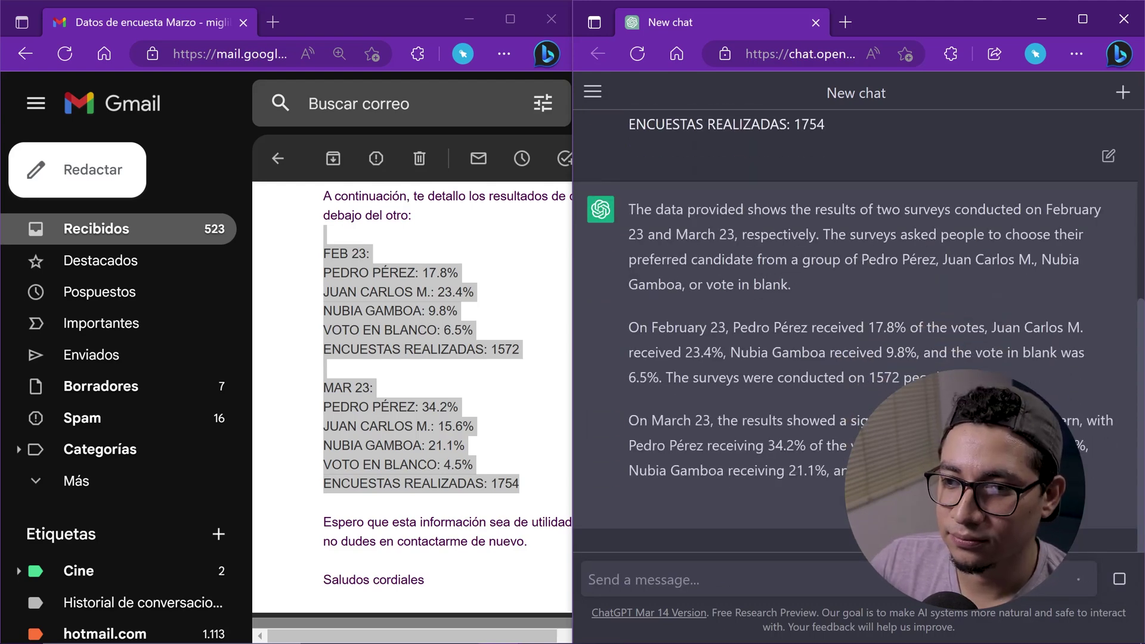
type("M")
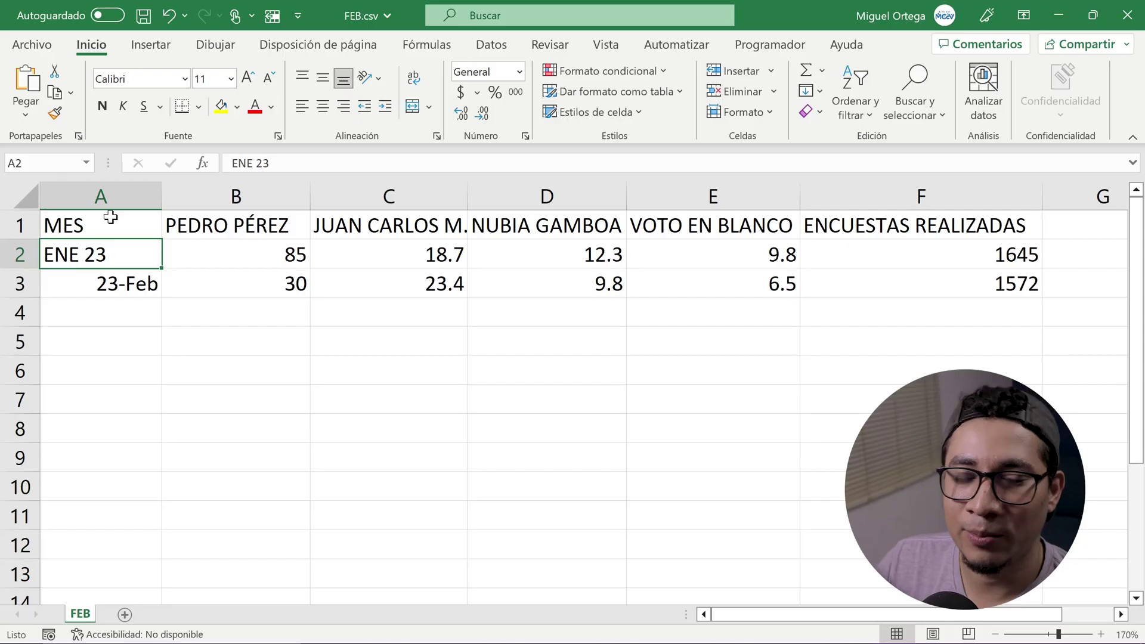
Step: Give ChatGPT the FEB.csv column headers and ask for a formatted results table
left_click_drag(109, 226, 951, 225)
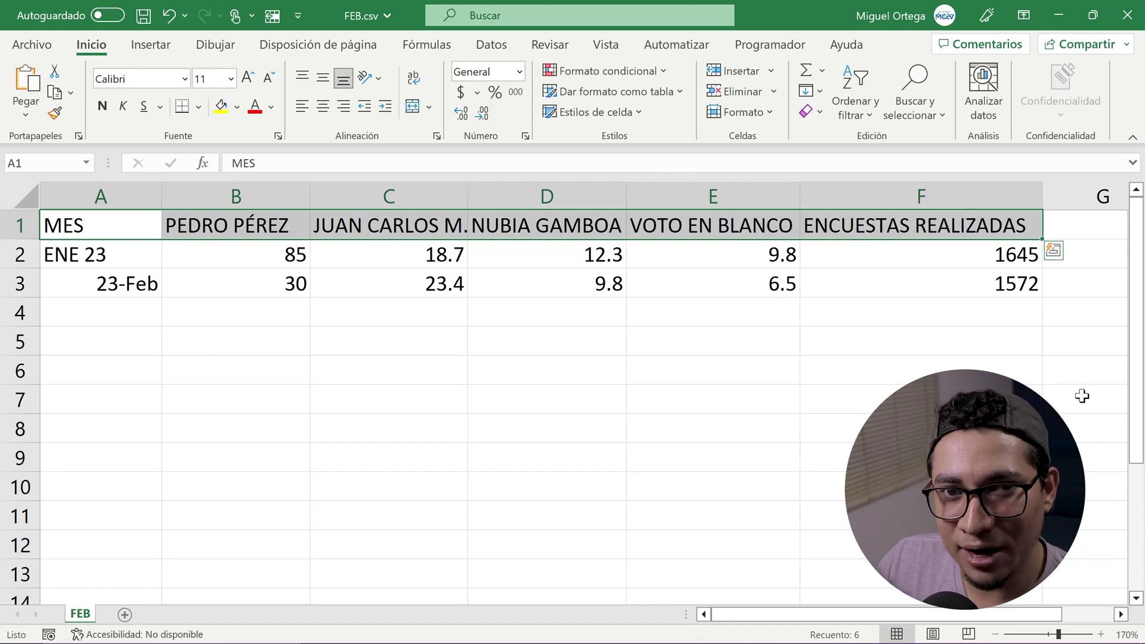
key("ctrl+c")
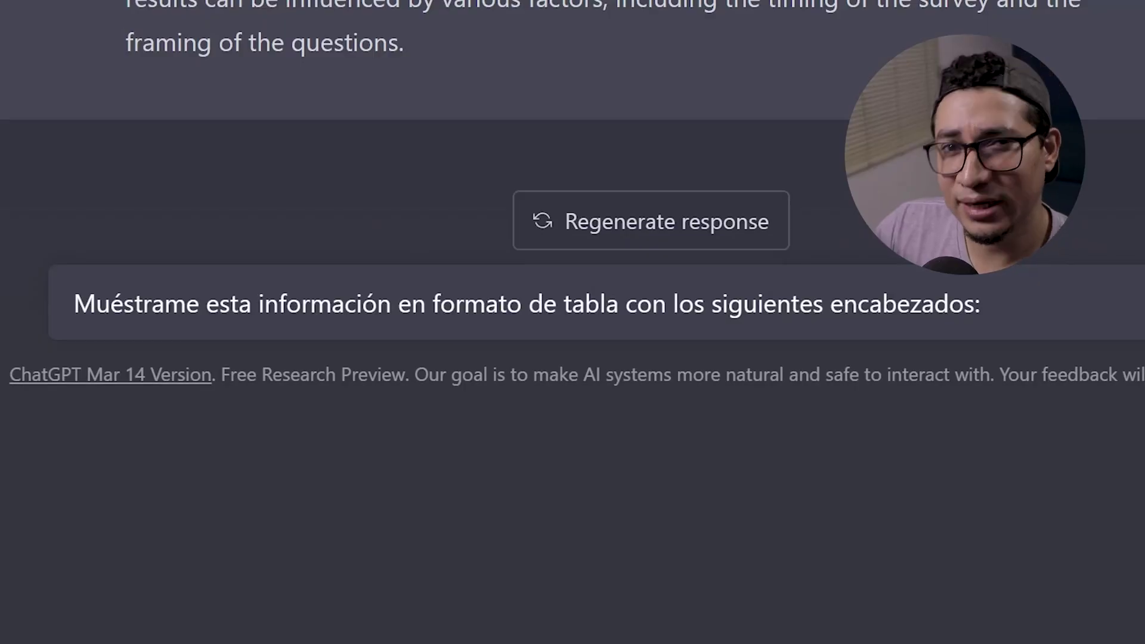
key("ctrl+v")
left_click(1010, 583)
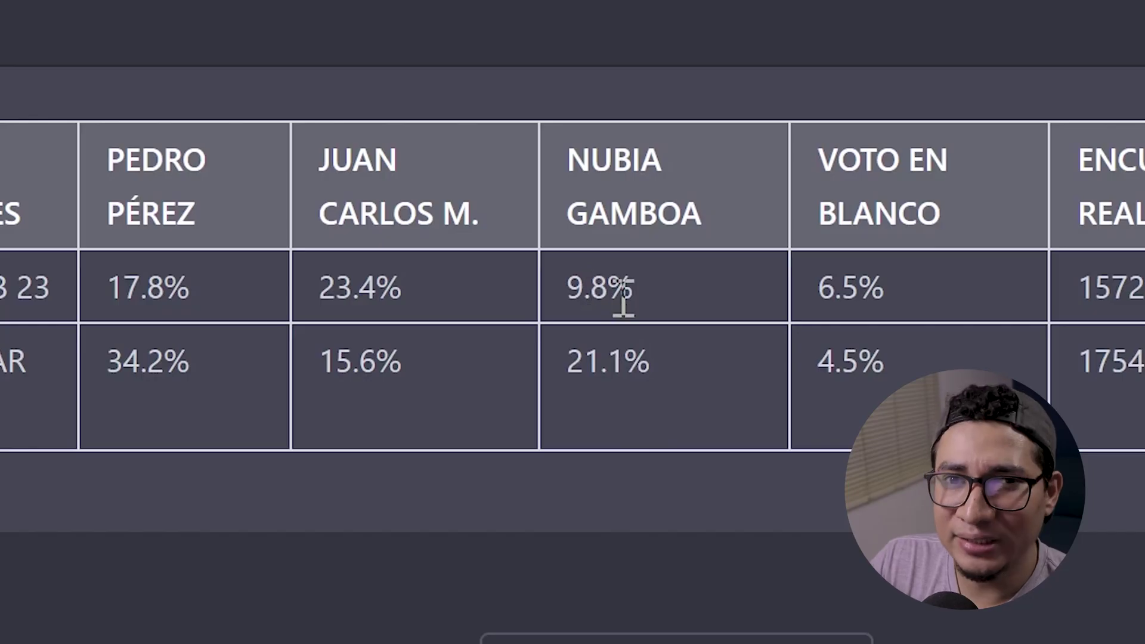
Step: Ask ChatGPT for the figures without the percent symbol ('las cifras sin el símbolo de porcentaje')
double_click(686, 442)
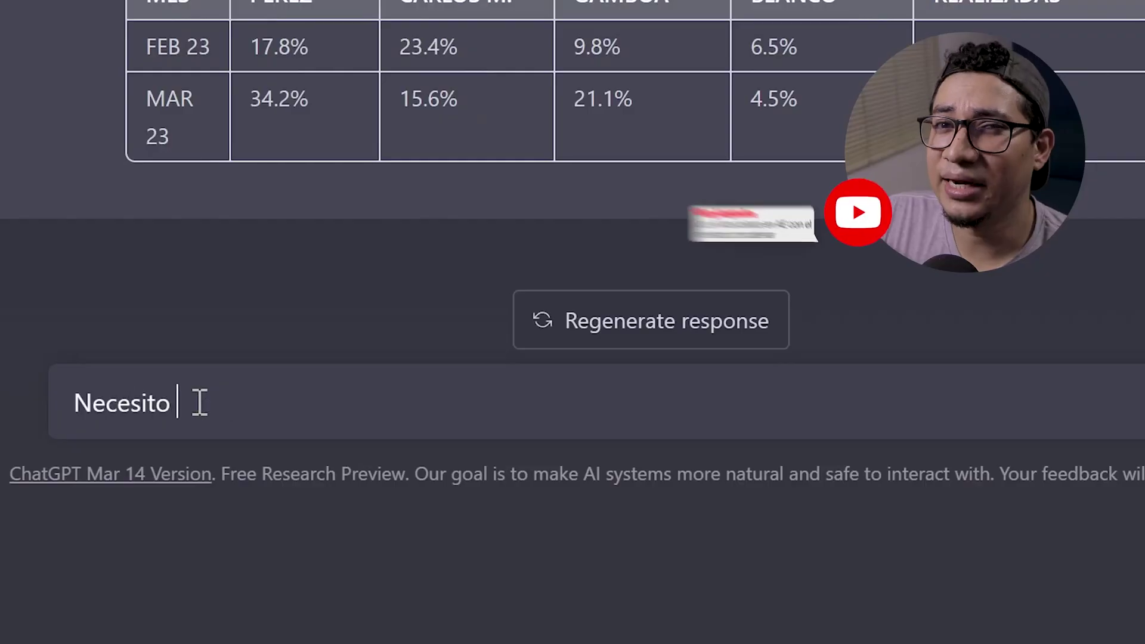
type("las cifra")
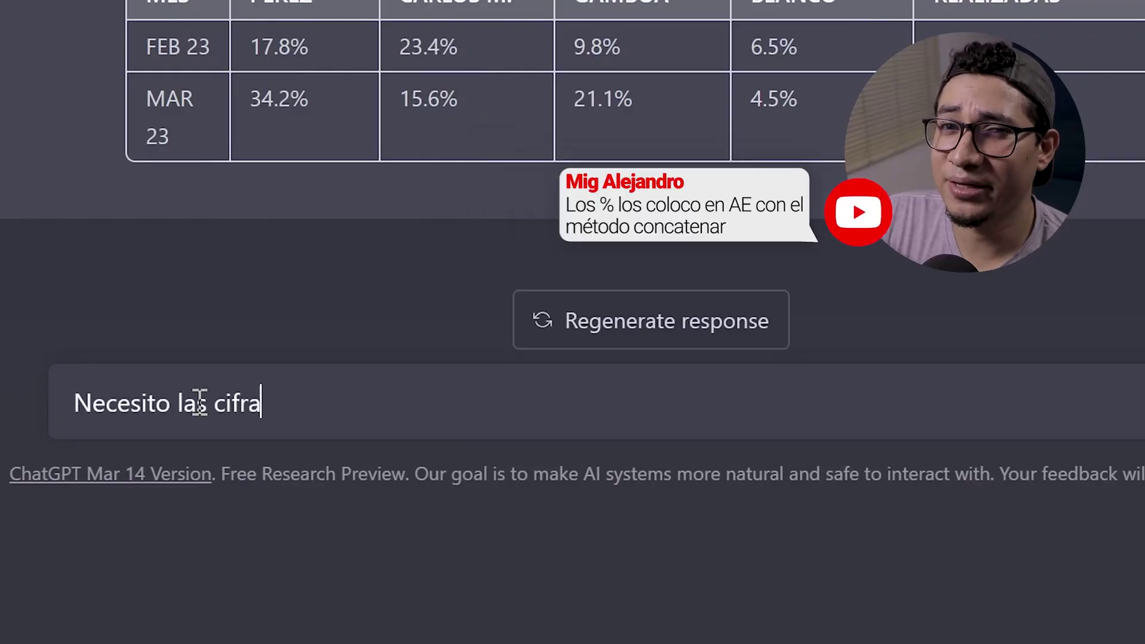
type("s sin el símbolo de porcentaje")
left_click(1018, 574)
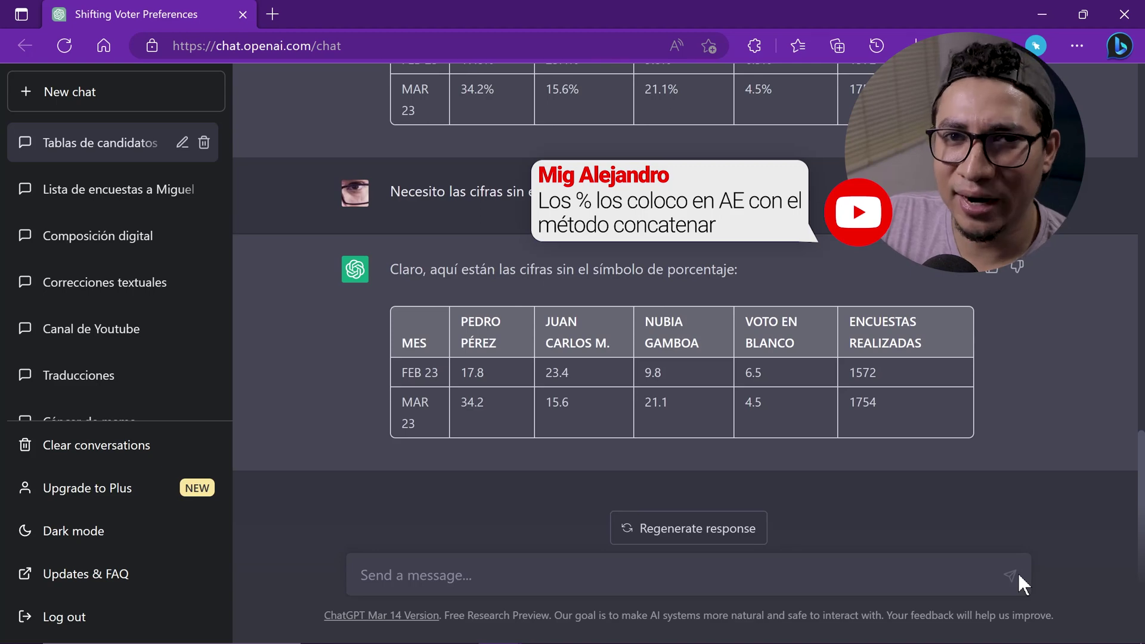
Step: Paste the percent-free FEB 23 / MAR 23 table into FEB.csv and save it
left_click_drag(402, 314, 839, 419)
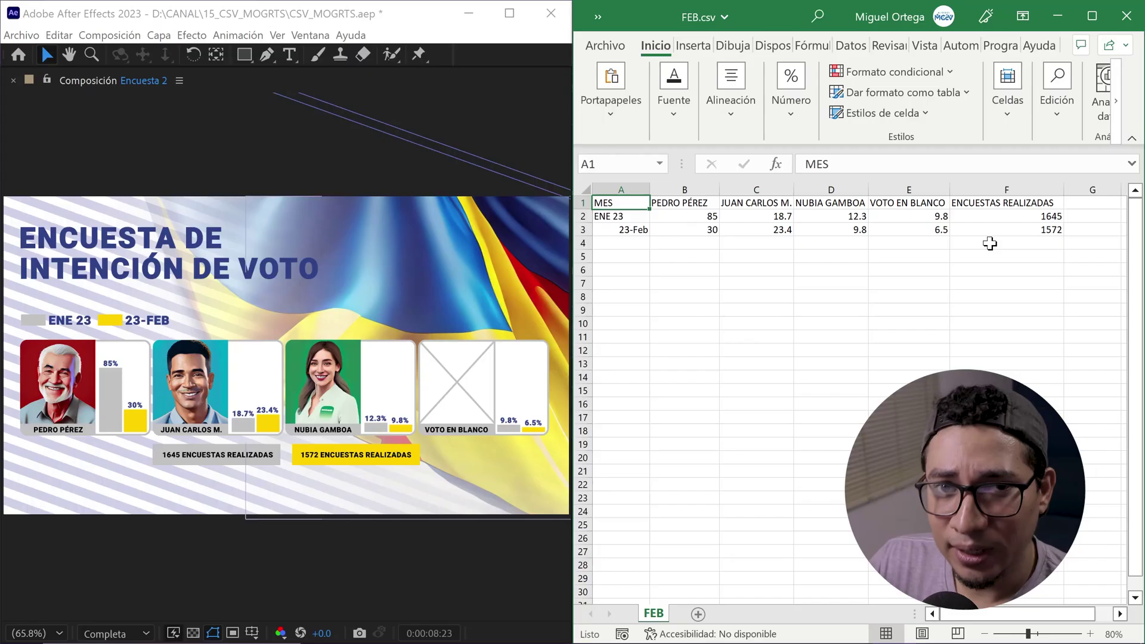
key("ctrl+v")
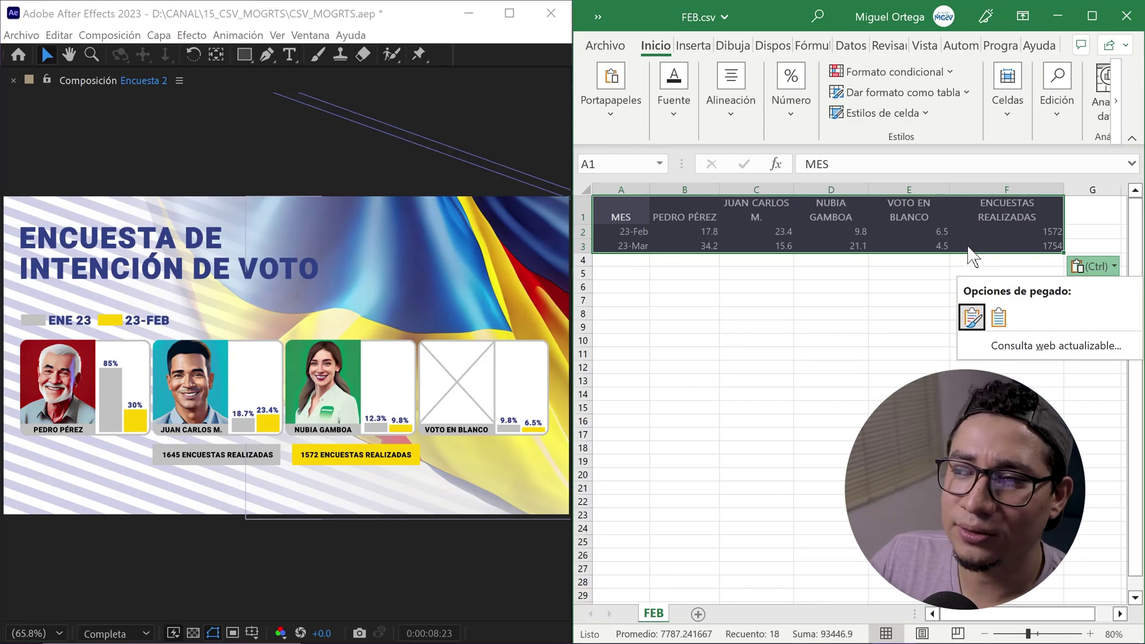
left_click(605, 45)
left_click(643, 254)
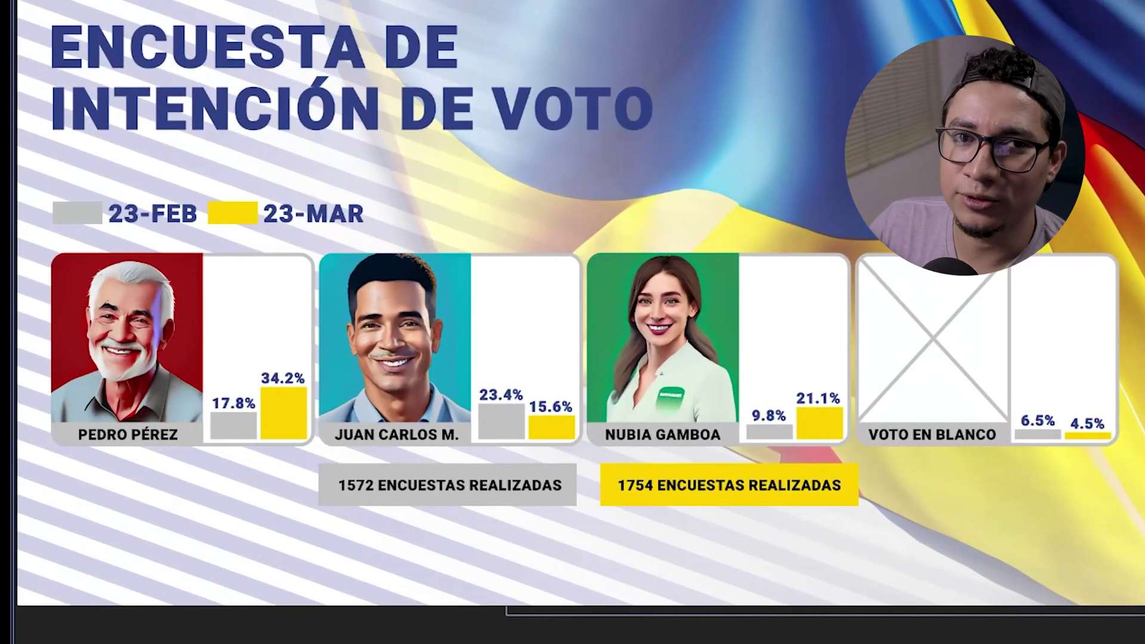
left_click_drag(329, 216, 504, 224)
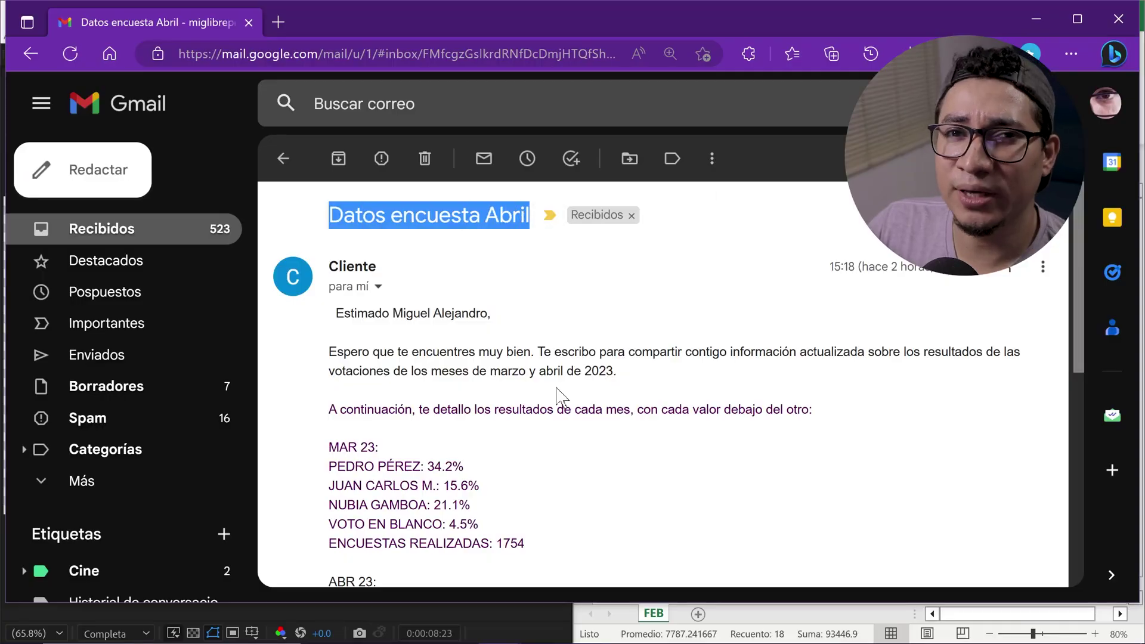
Step: Send the email's MAR 23 and ABR 23 results to the Tablas de candidatos chat and paste the returned table into the sheet
scroll(560, 395, "down", 2)
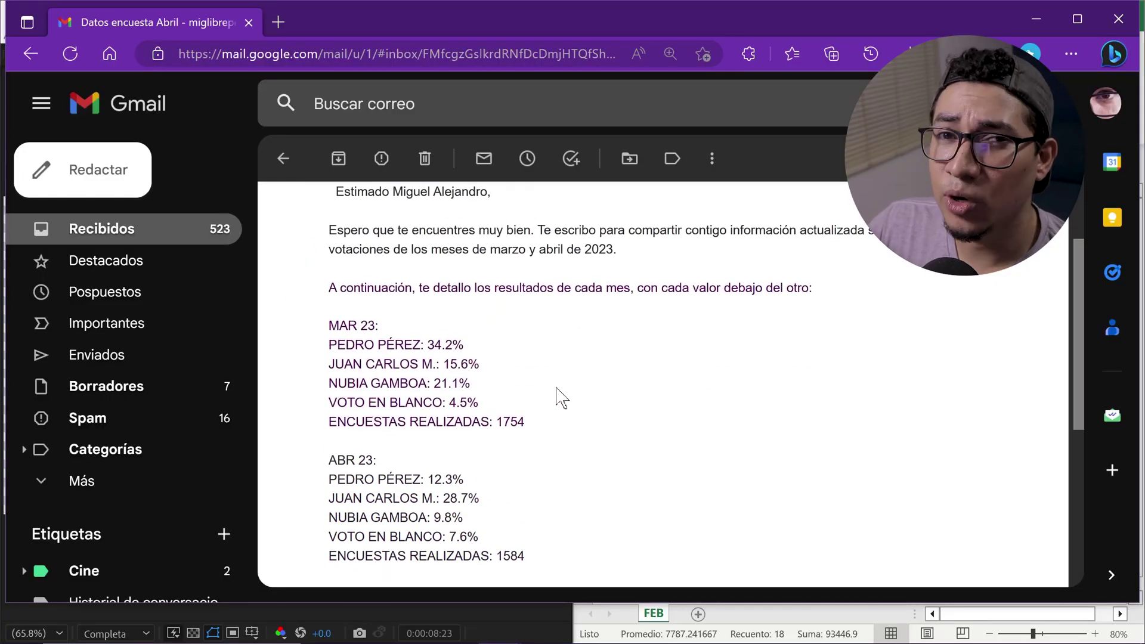
scroll(558, 396, "down", 2)
left_click_drag(330, 203, 545, 451)
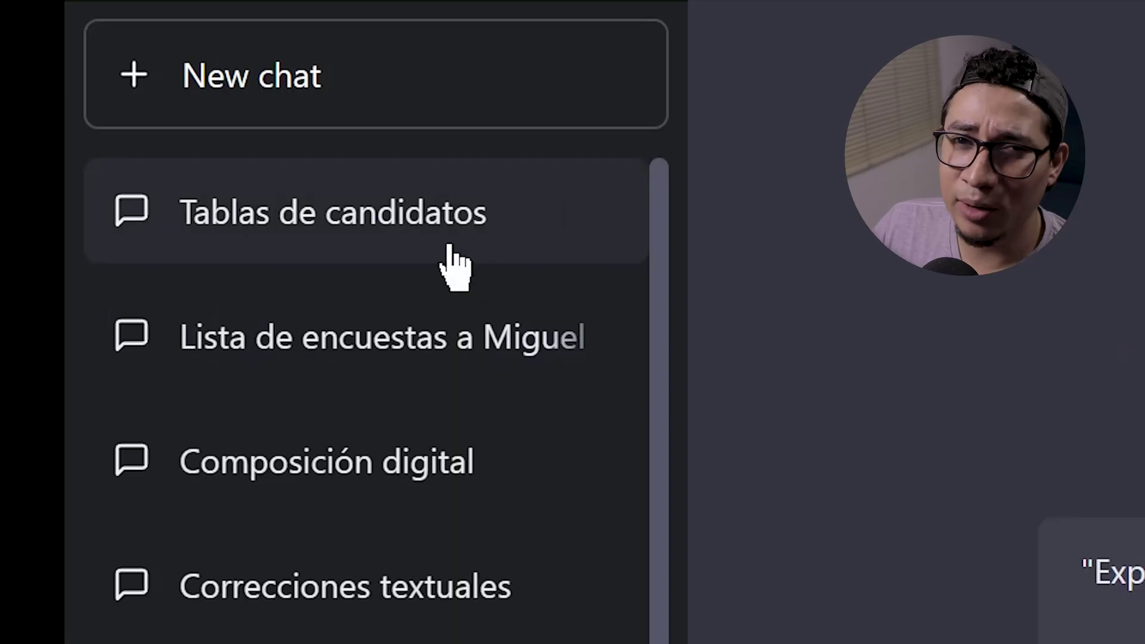
left_click(570, 245)
type("Cambia los datos de la tabla con la siguiente información, ya sabes si los simbolos de porcentaje")
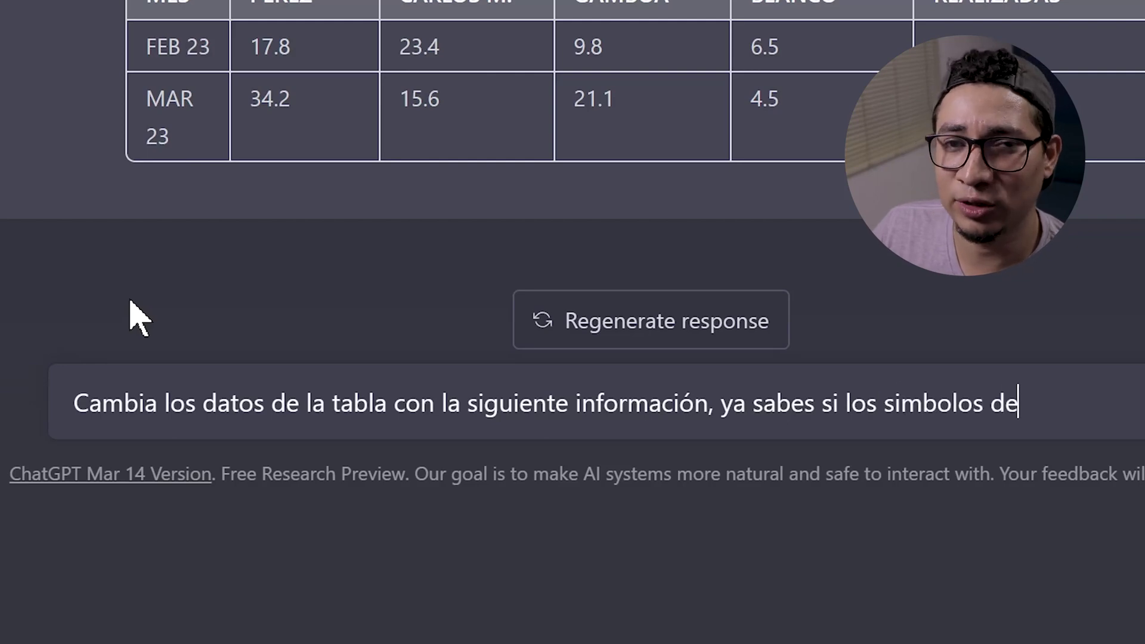
key("ctrl+v")
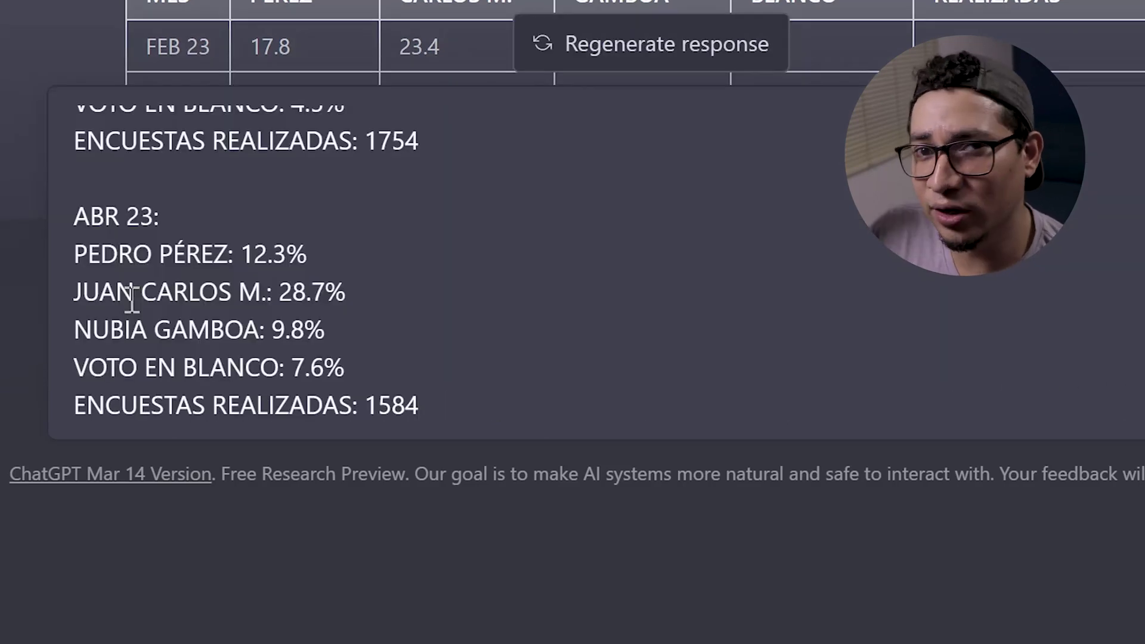
left_click(1016, 575)
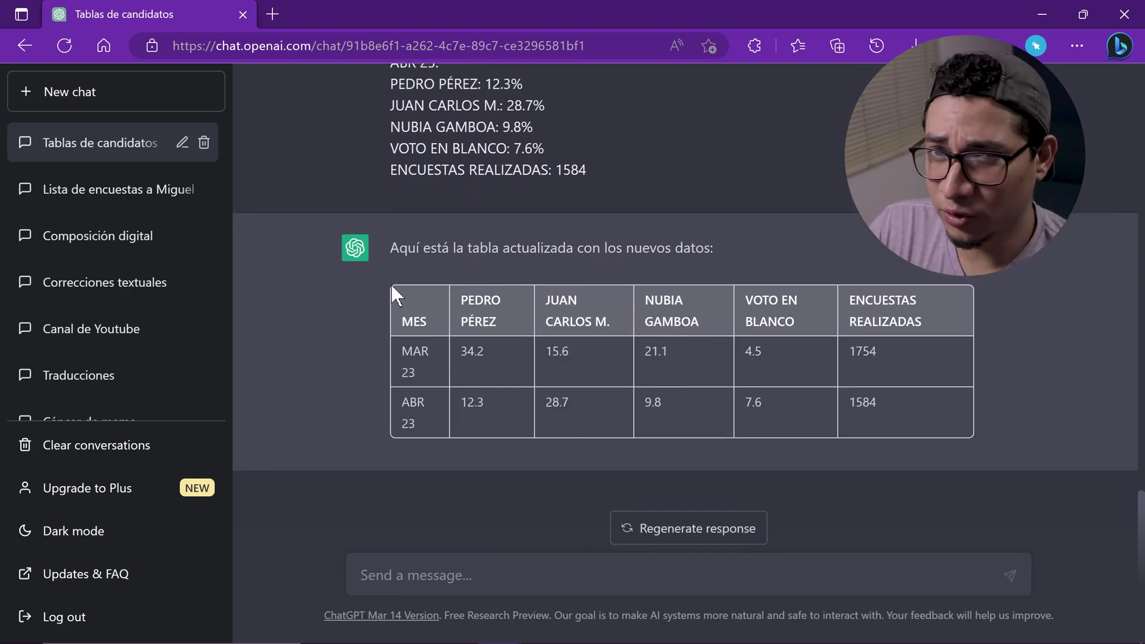
left_click_drag(394, 295, 829, 418)
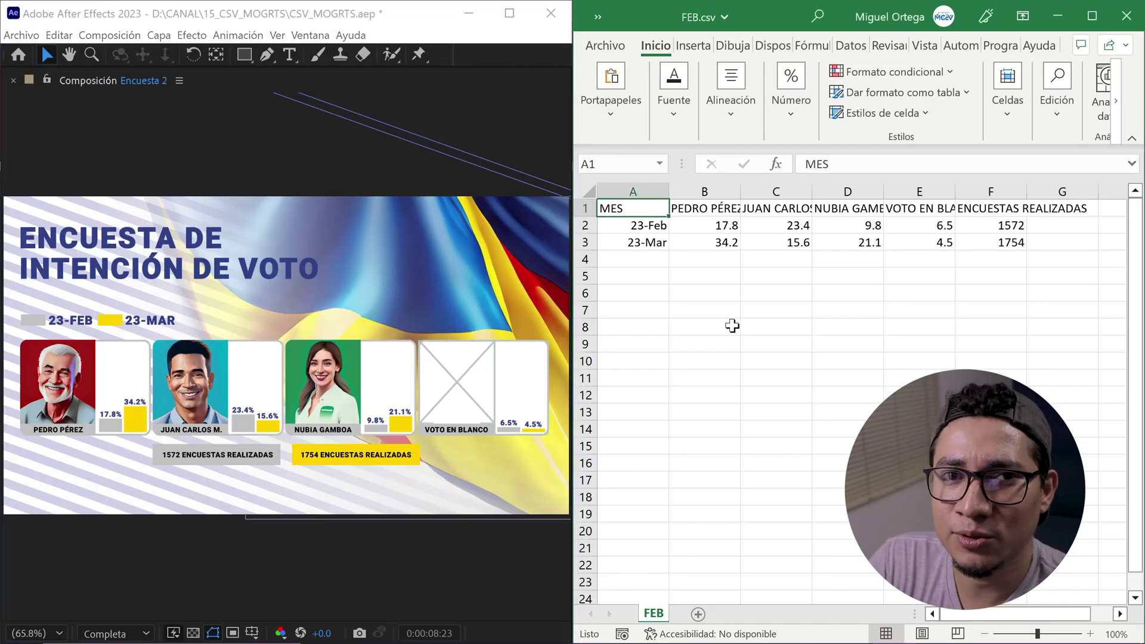
key("ctrl+v")
Step: Save FEB.csv with the MAR 23 and ABR 23 figures
left_click(606, 44)
left_click(648, 244)
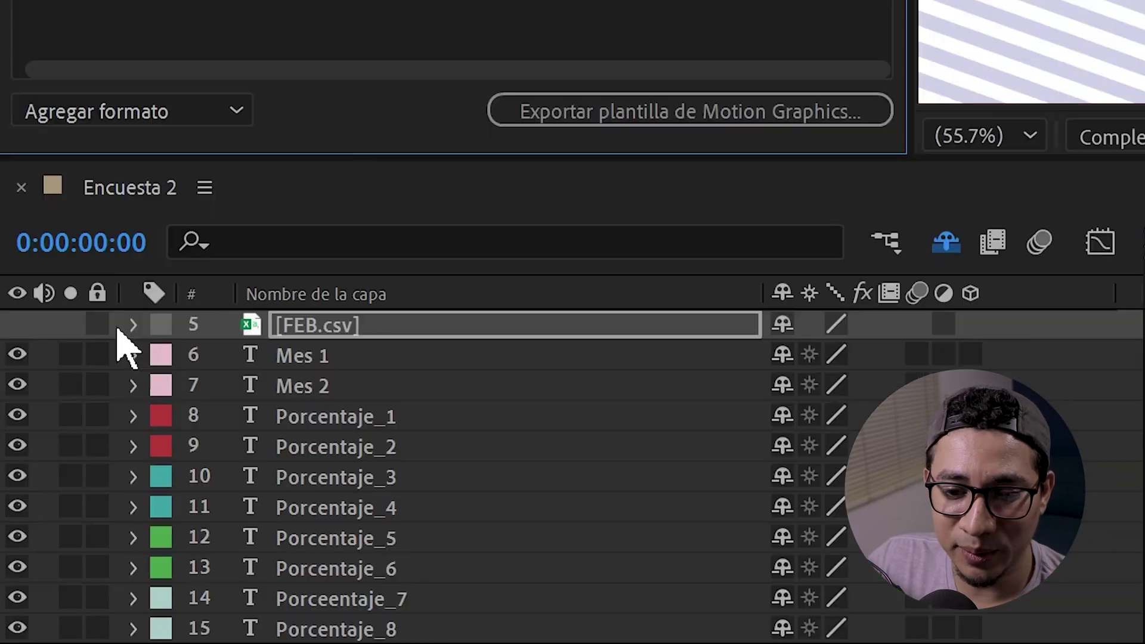
Step: Add the FEB.csv layer's Datos property to the Encuesta 2 template in Essential Graphics
left_click(133, 324)
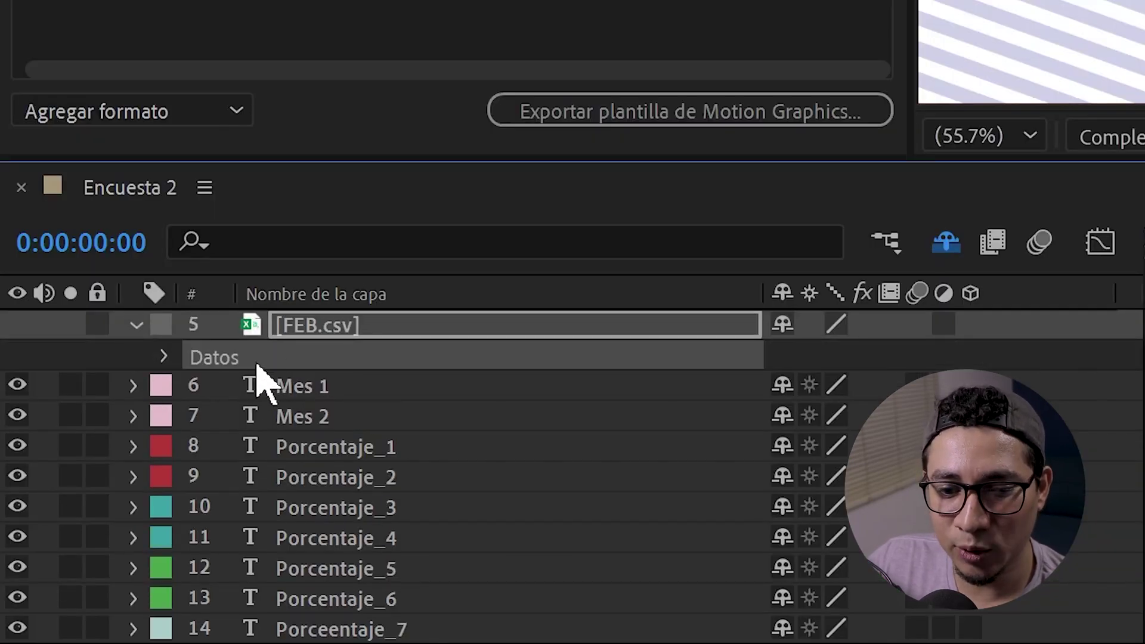
left_click_drag(250, 382, 235, 225)
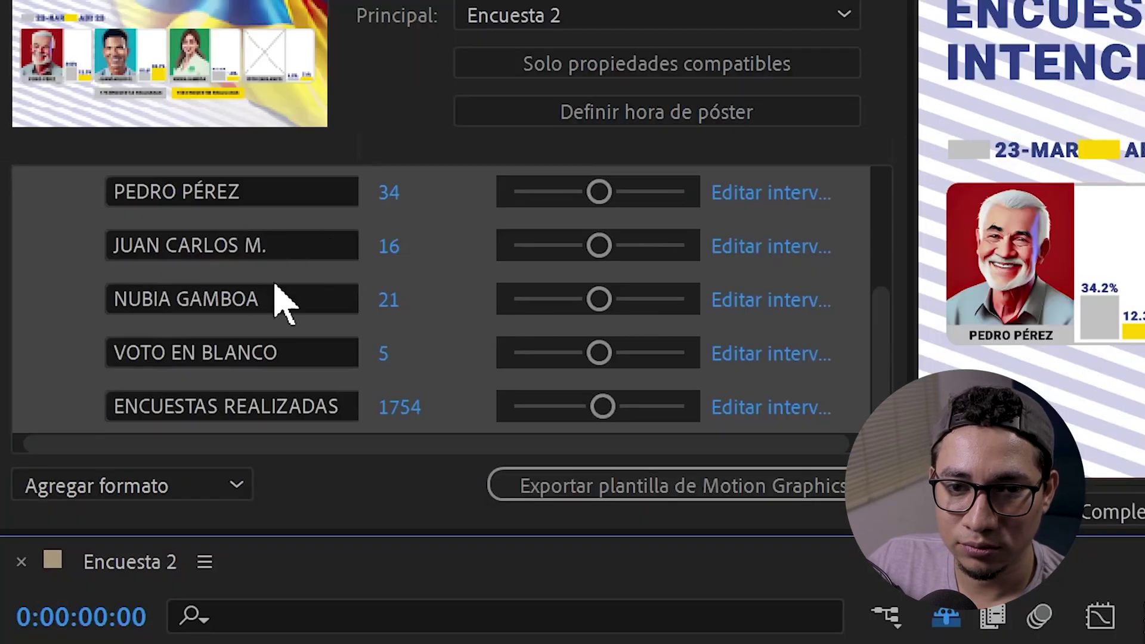
left_click_drag(876, 375, 884, 219)
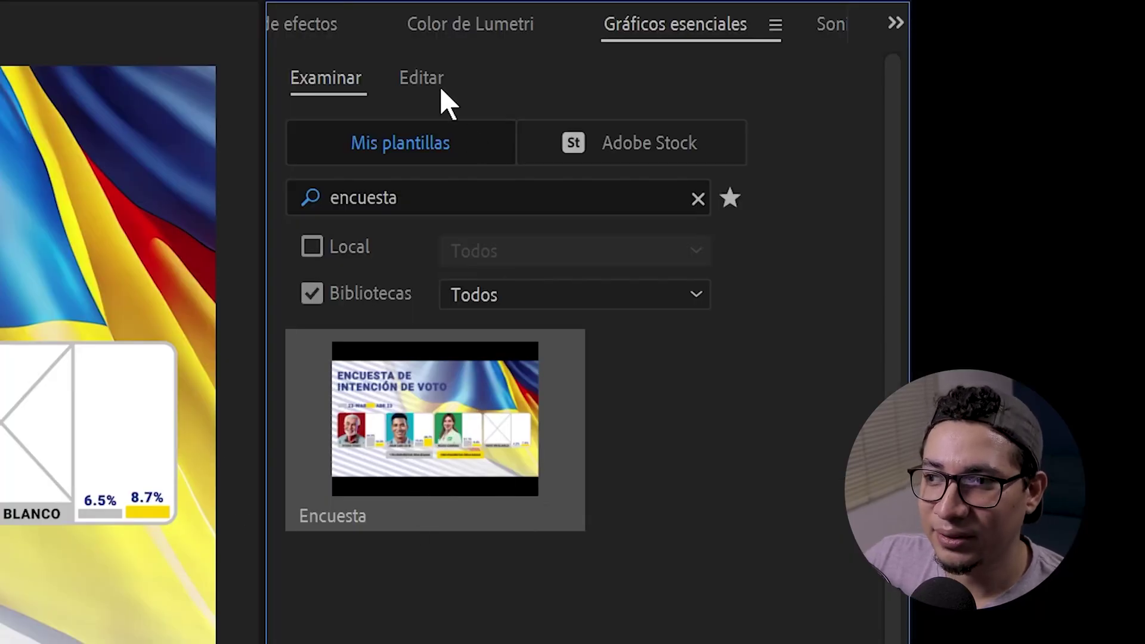
Step: Load MAY.csv as the Encuesta graphic's spreadsheet data and confirm with Aceptar
left_click(424, 80)
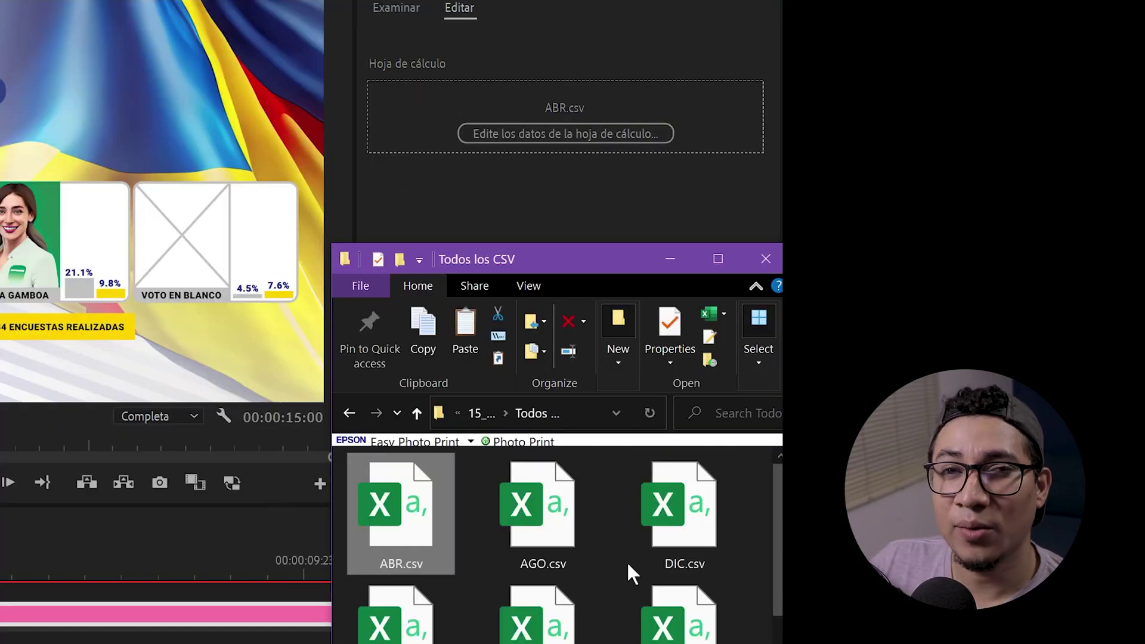
scroll(628, 561, "down", 3)
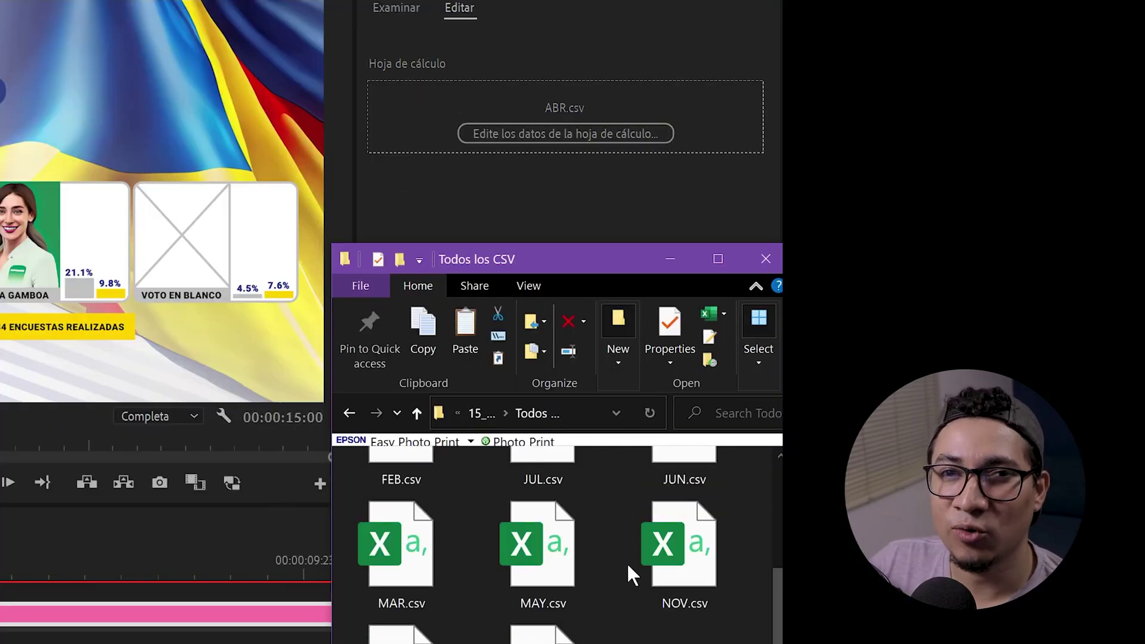
left_click(545, 549)
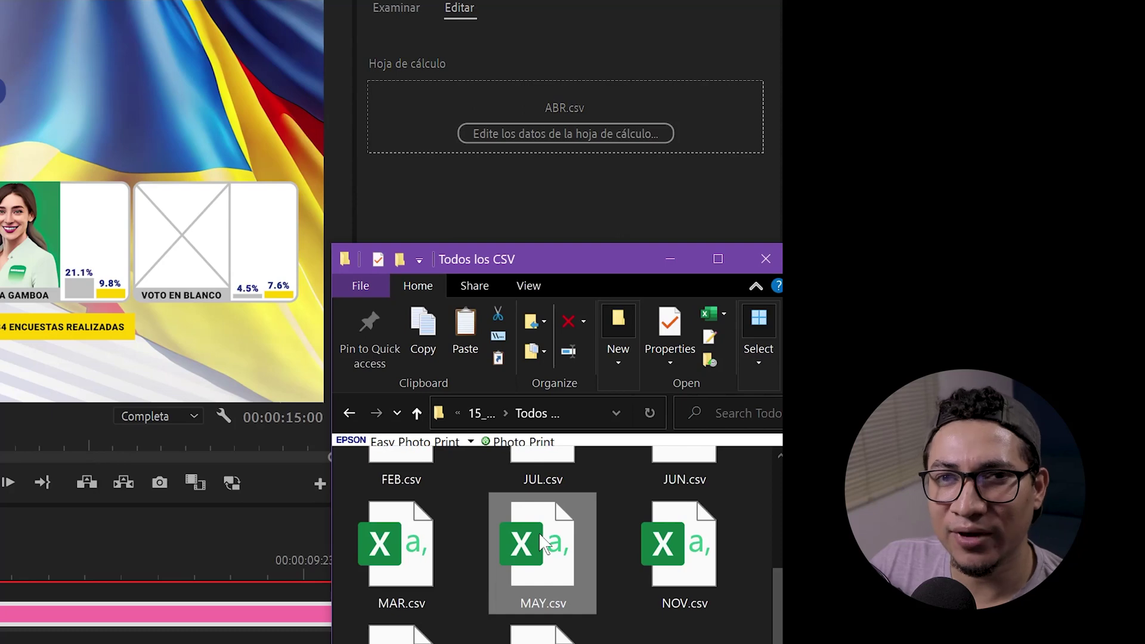
mouse_move(546, 549)
left_mouse_down()
mouse_move(594, 111)
mouse_move(570, 105)
left_mouse_up()
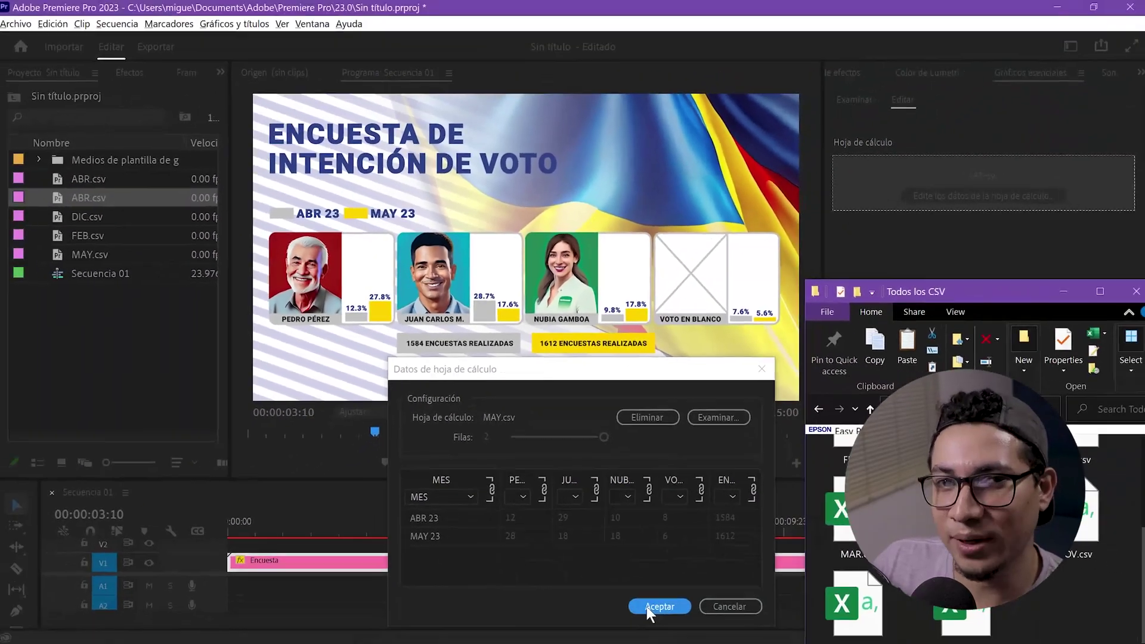
left_click(645, 604)
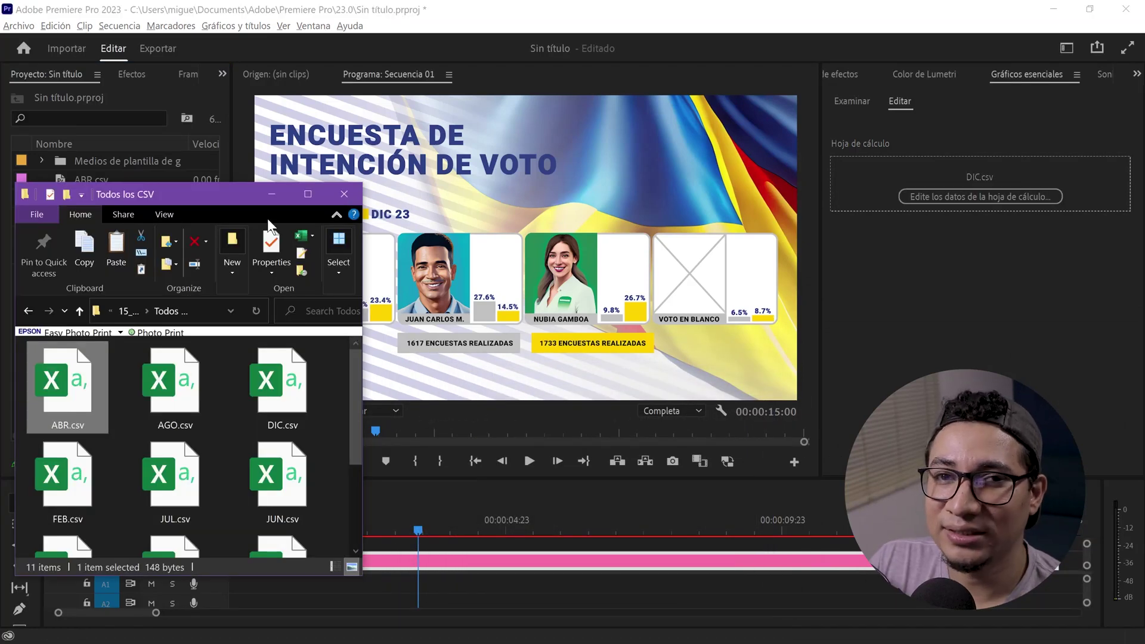
mouse_move(210, 190)
left_mouse_down()
mouse_move(964, 346)
mouse_move(994, 295)
left_mouse_up()
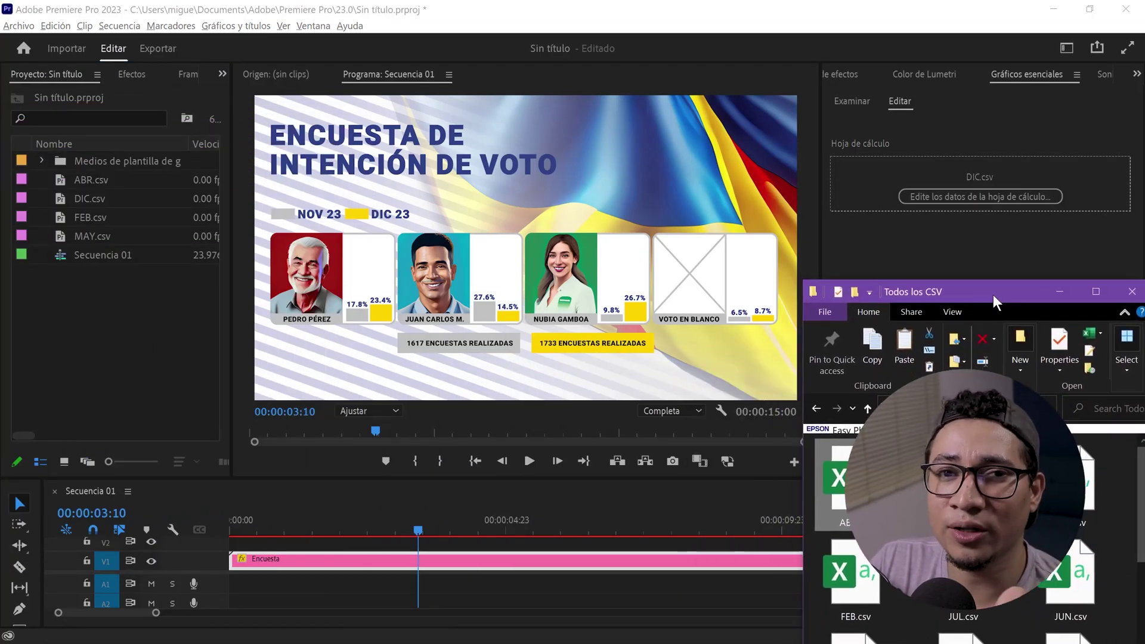